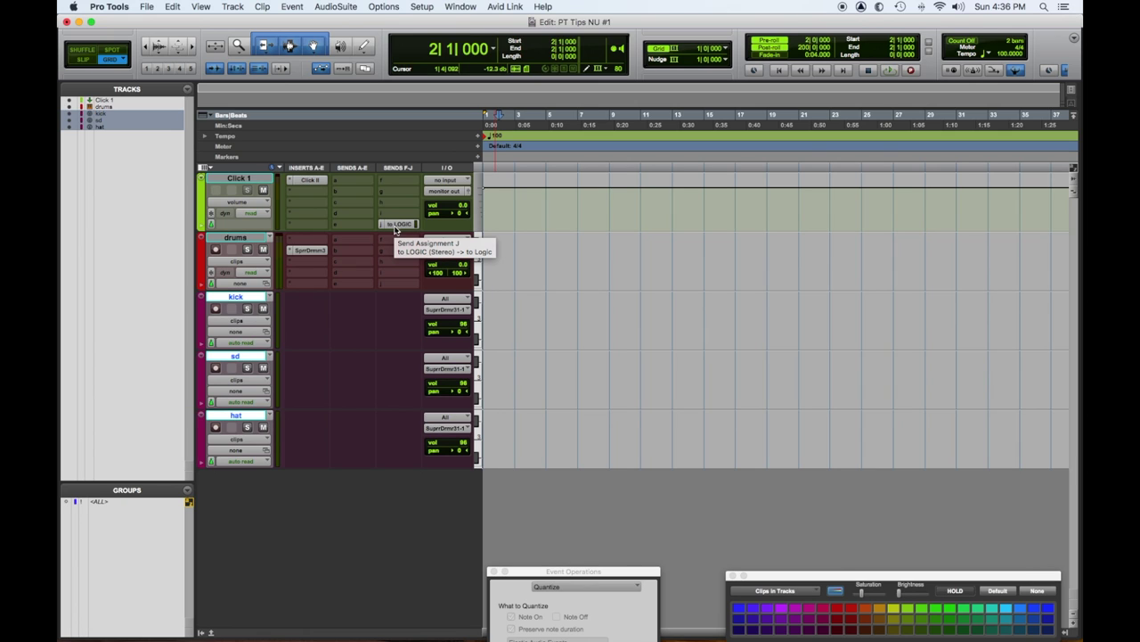
- Check the Click 1 send to LOGIC, then add a matching LOGIC bus send on the drums track
{"action": "left_click", "coordinate": [397, 224]}
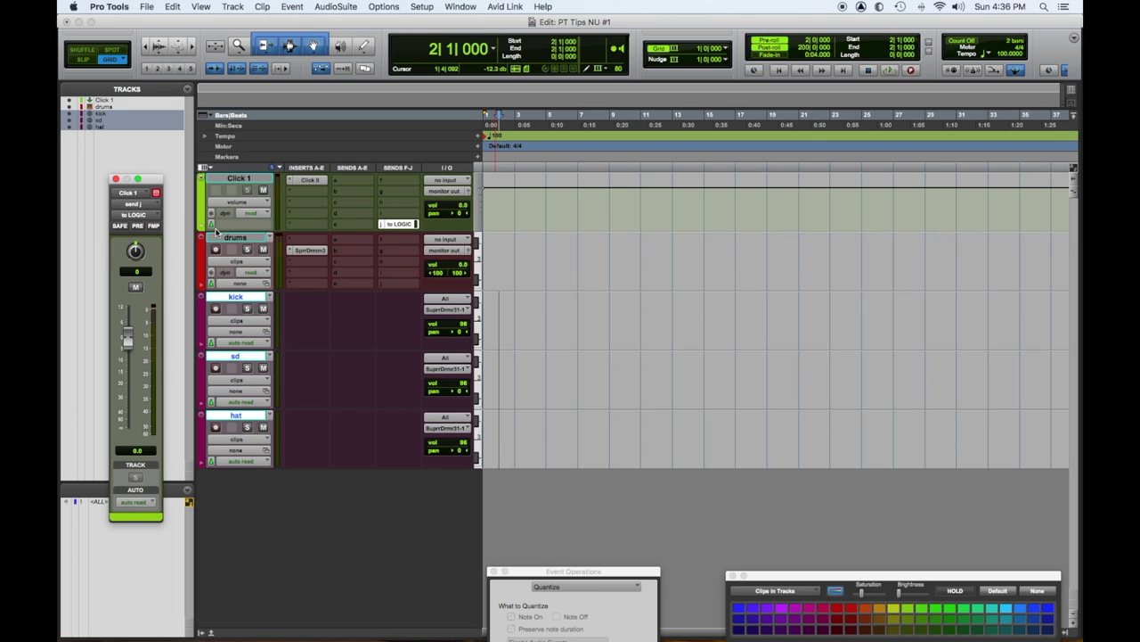
{"action": "left_click", "coordinate": [115, 180]}
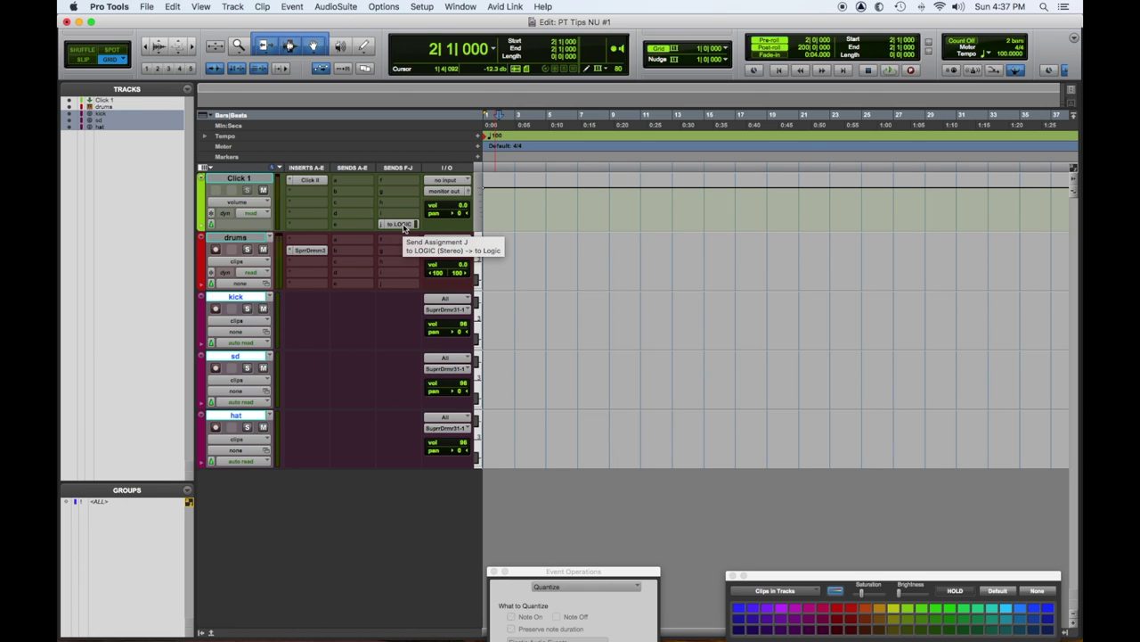
{"action": "left_click", "coordinate": [397, 285]}
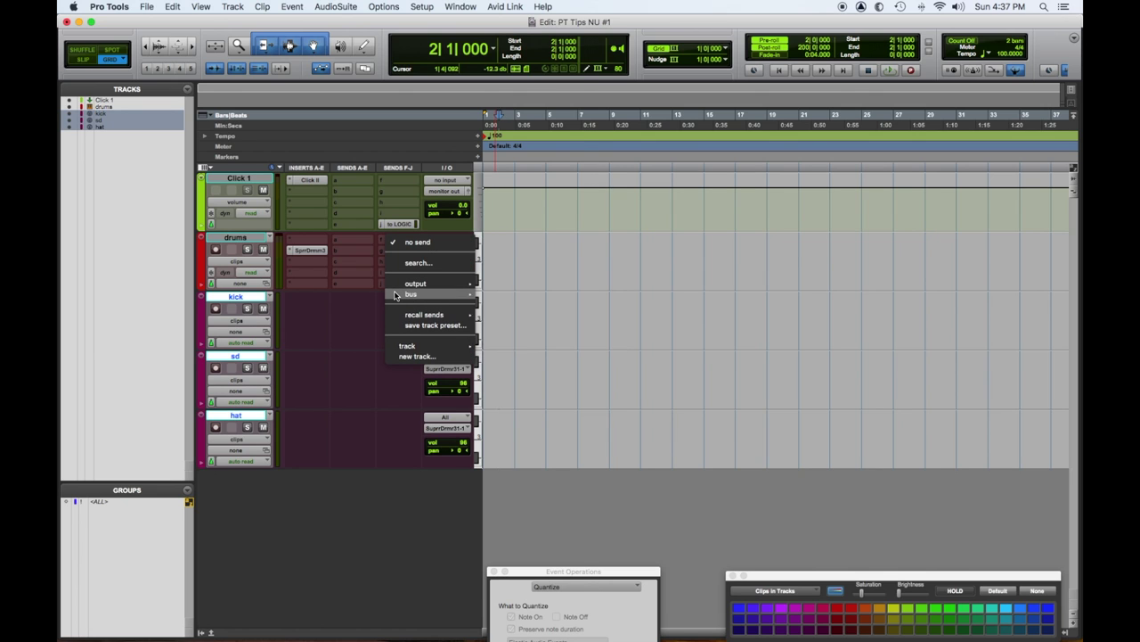
{"action": "mouse_move", "coordinate": [395, 295]}
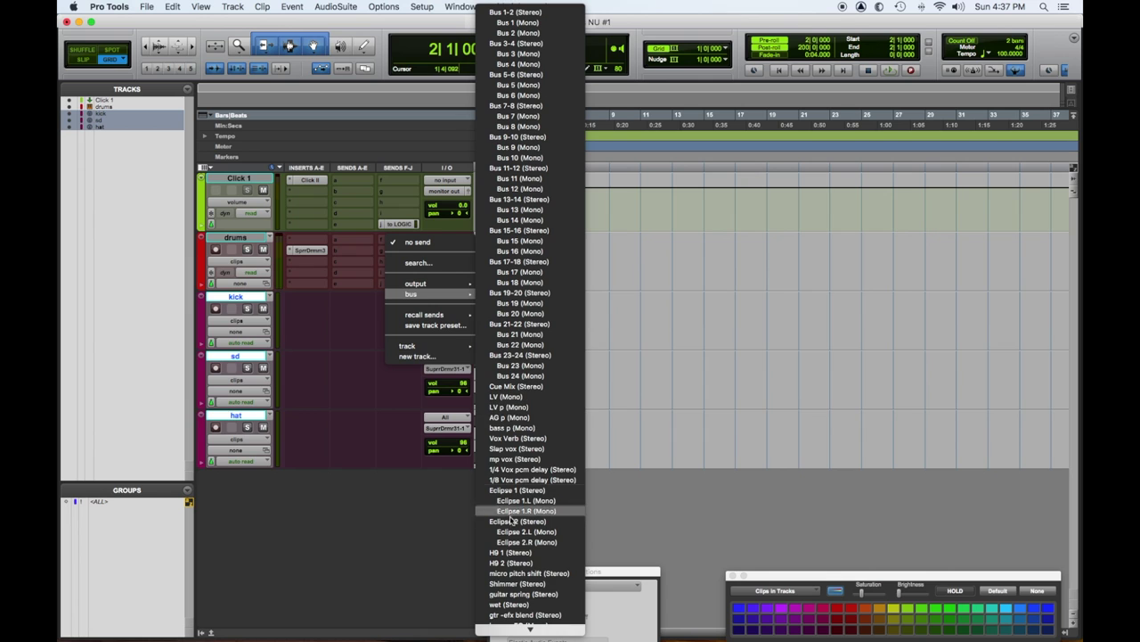
{"action": "scroll", "coordinate": [525, 583], "scroll_direction": "down", "scroll_amount": 5}
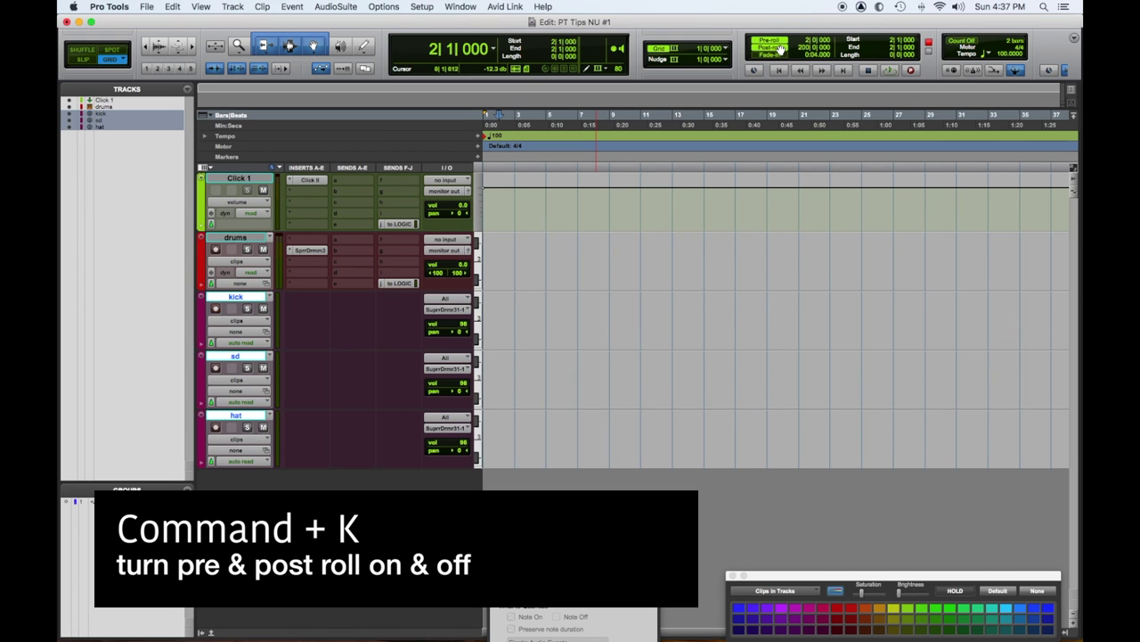
- Turn off pre/post-roll, set the start point to bar 3, and arm the transport for recording
{"action": "key", "text": "super+k"}
{"action": "key", "text": "super+k"}
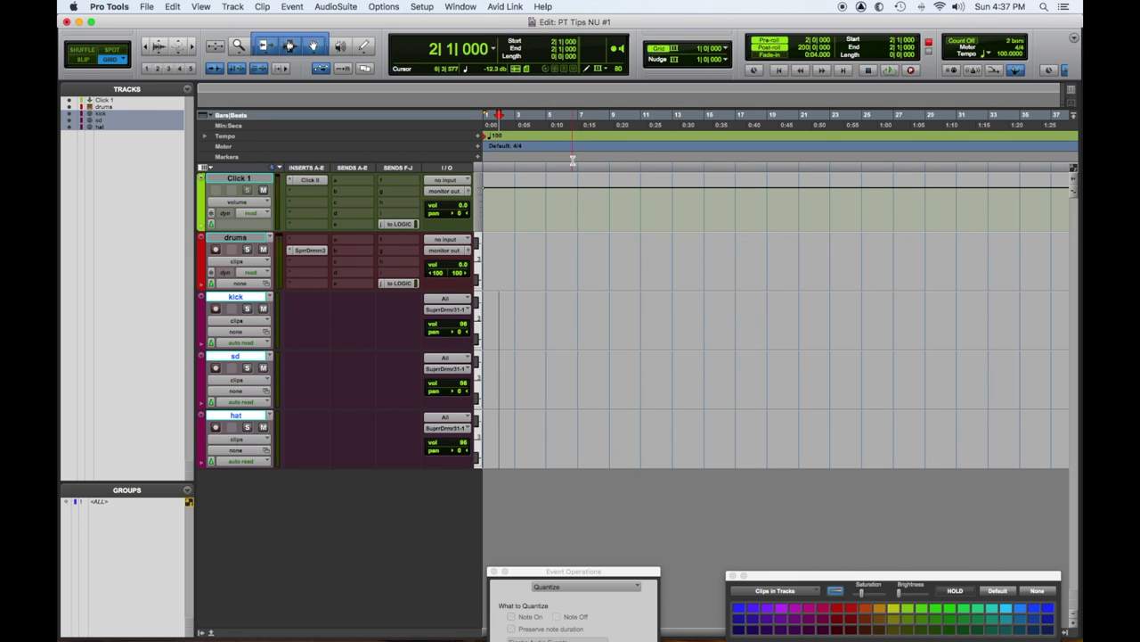
{"action": "left_click", "coordinate": [437, 52]}
{"action": "type", "text": "3"}
{"action": "key", "text": "Return"}
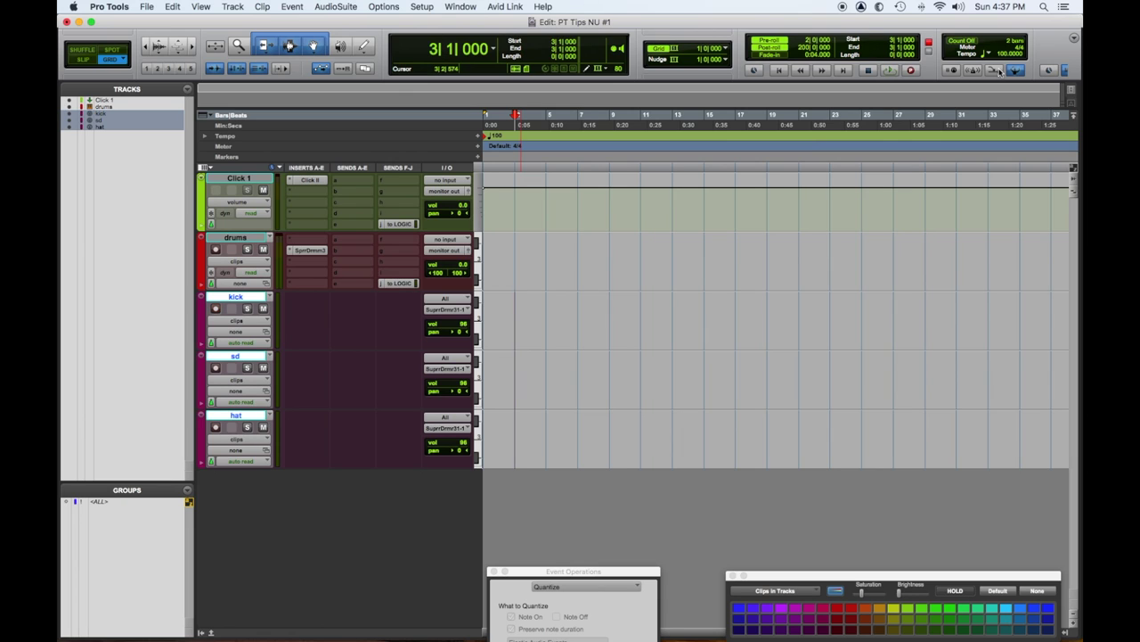
{"action": "left_click", "coordinate": [911, 71]}
- Preview the click from bar 3, enable the MIDI record option, and record the kick part
{"action": "key", "text": "space"}
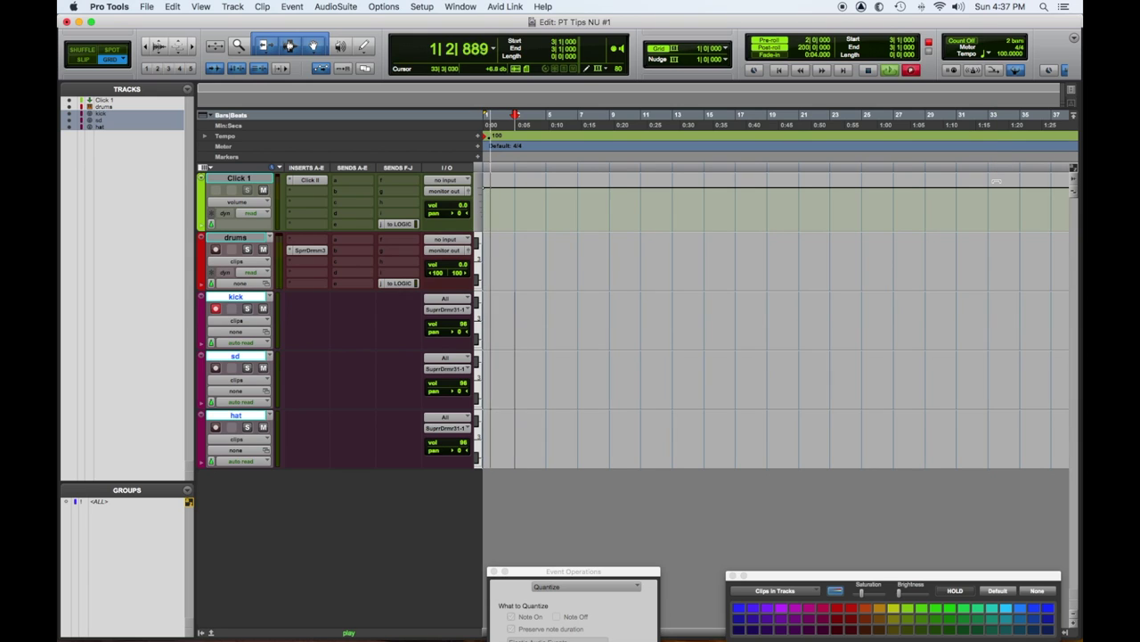
{"action": "key", "text": "space"}
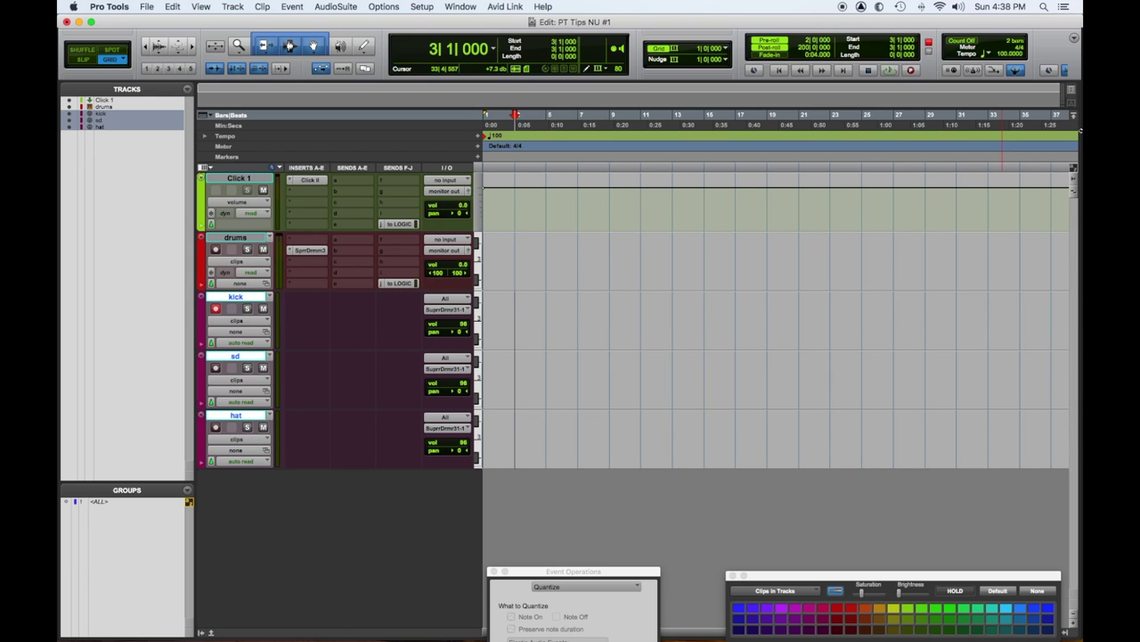
{"action": "left_click", "coordinate": [976, 71]}
{"action": "key", "text": "space"}
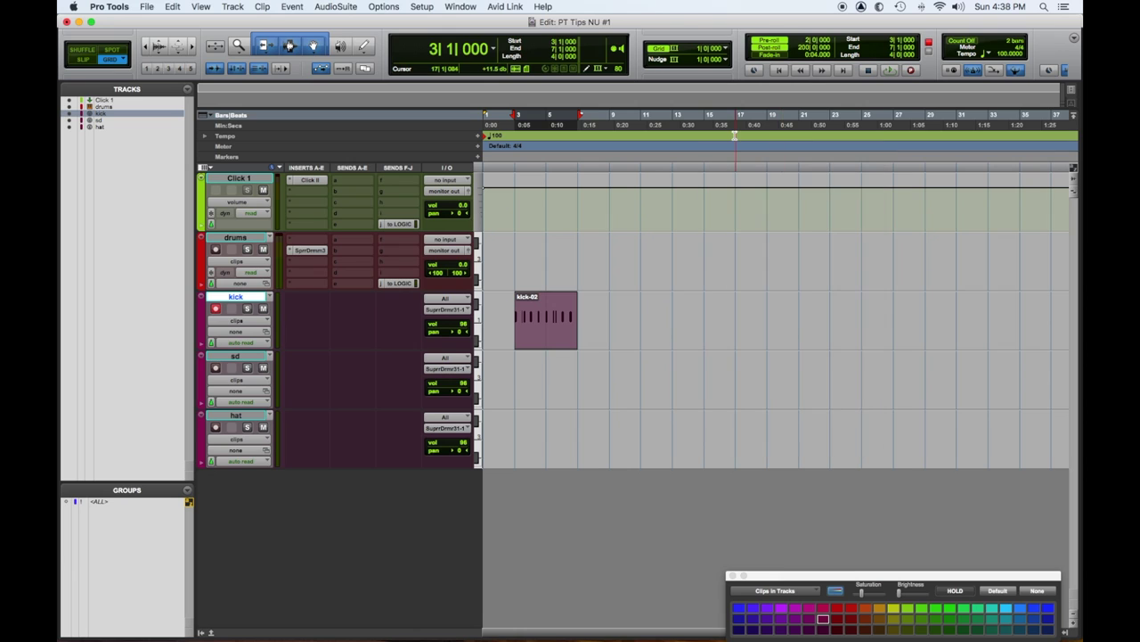
- Open Event Operations Quantize with Option+0 and change the Quantize Grid from 1/4 to 1/8 note
{"action": "key", "text": "alt+0"}
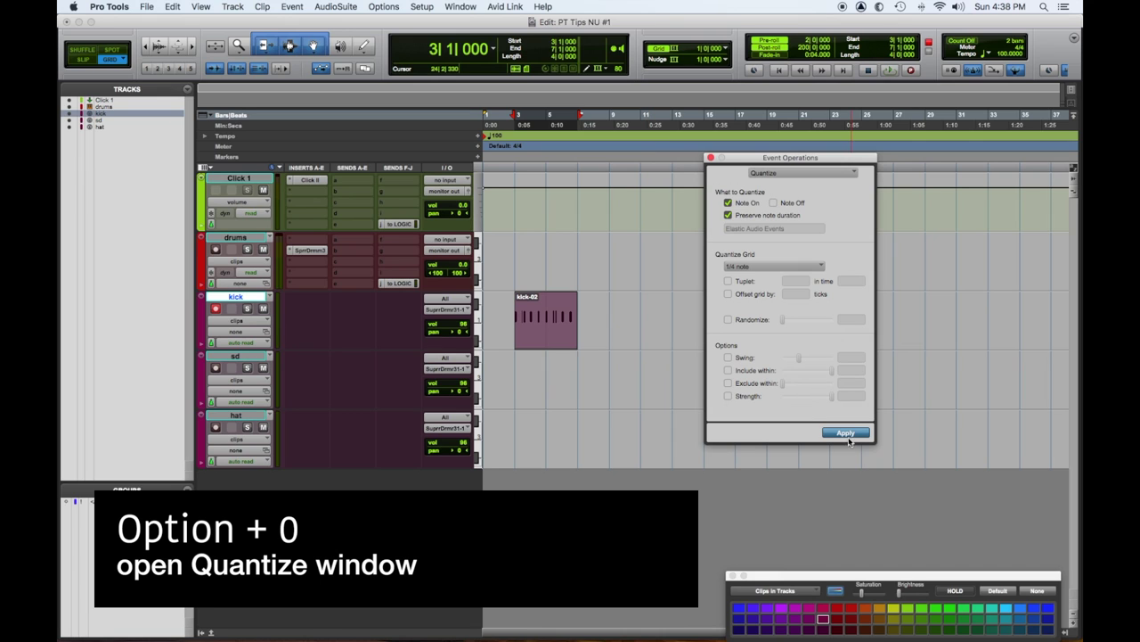
{"action": "left_click", "coordinate": [771, 267]}
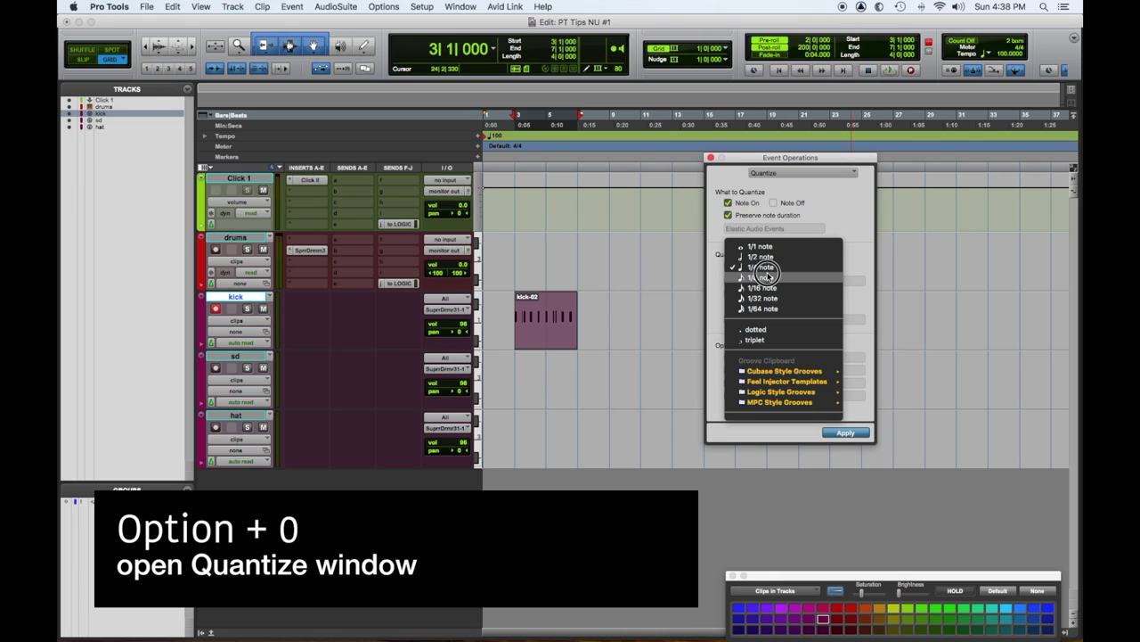
{"action": "left_click", "coordinate": [765, 277]}
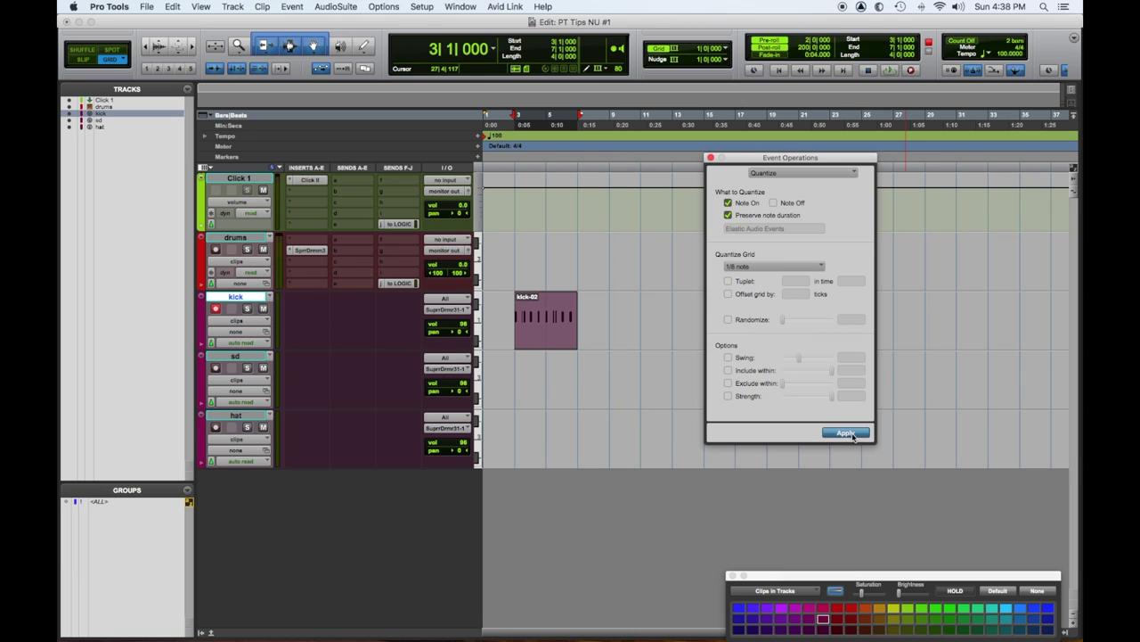
{"action": "left_click_drag", "start_coordinate": [751, 161], "coordinate": [525, 552]}
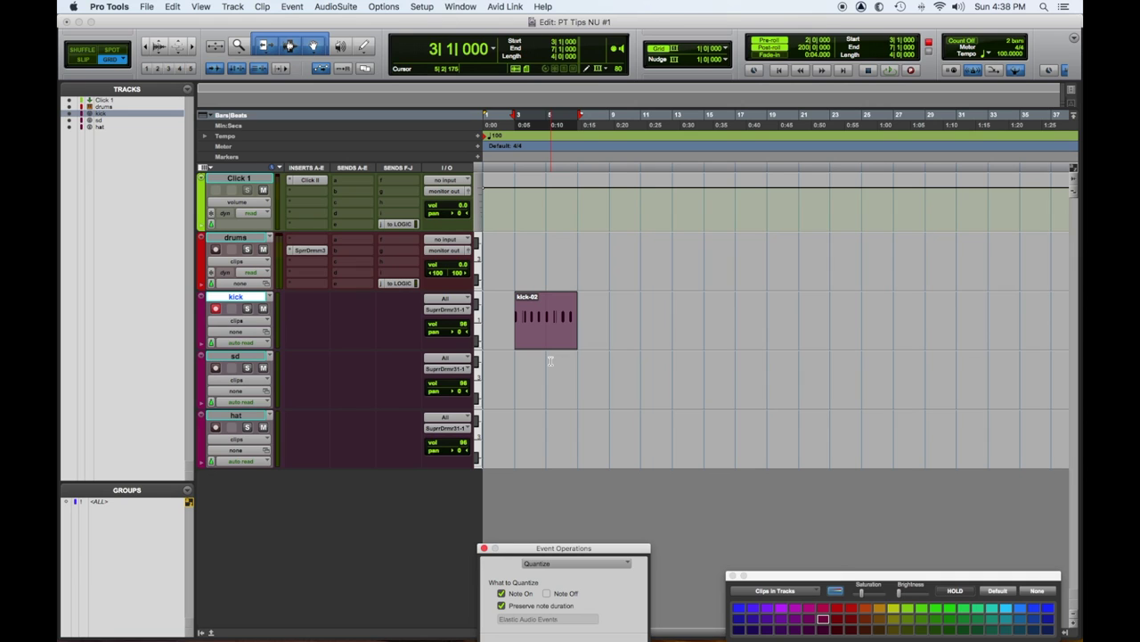
{"action": "key", "text": "alt+bracketright"}
{"action": "key", "text": "alt+bracketright"}
{"action": "key", "text": "alt+bracketright"}
{"action": "key", "text": "alt+bracketright"}
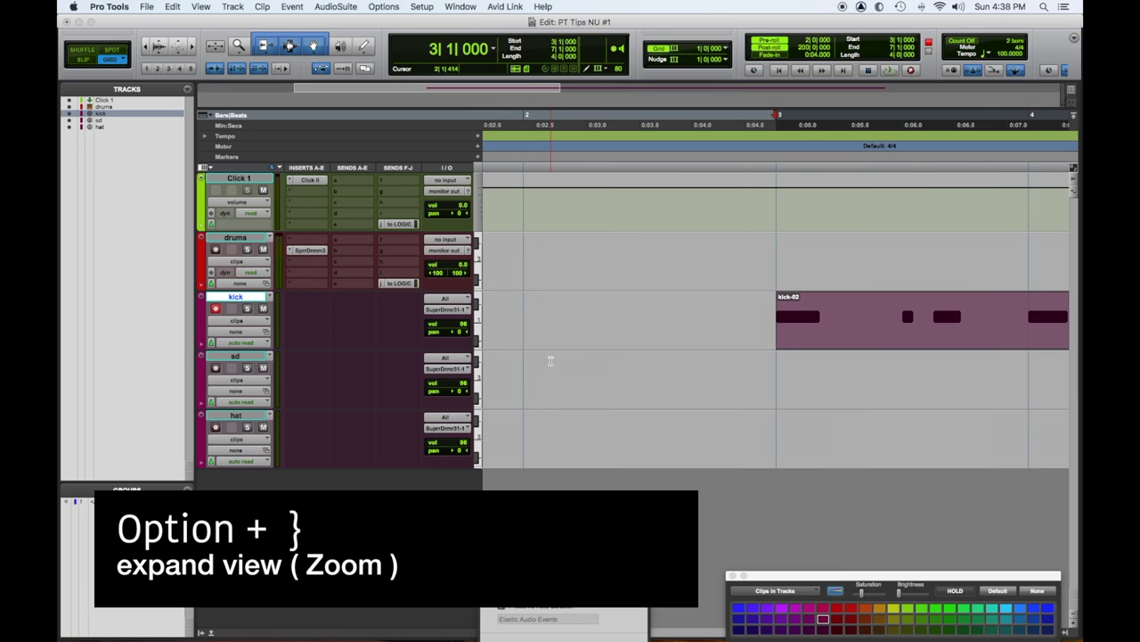
{"action": "scroll", "coordinate": [561, 374], "scroll_direction": "right", "scroll_amount": 5}
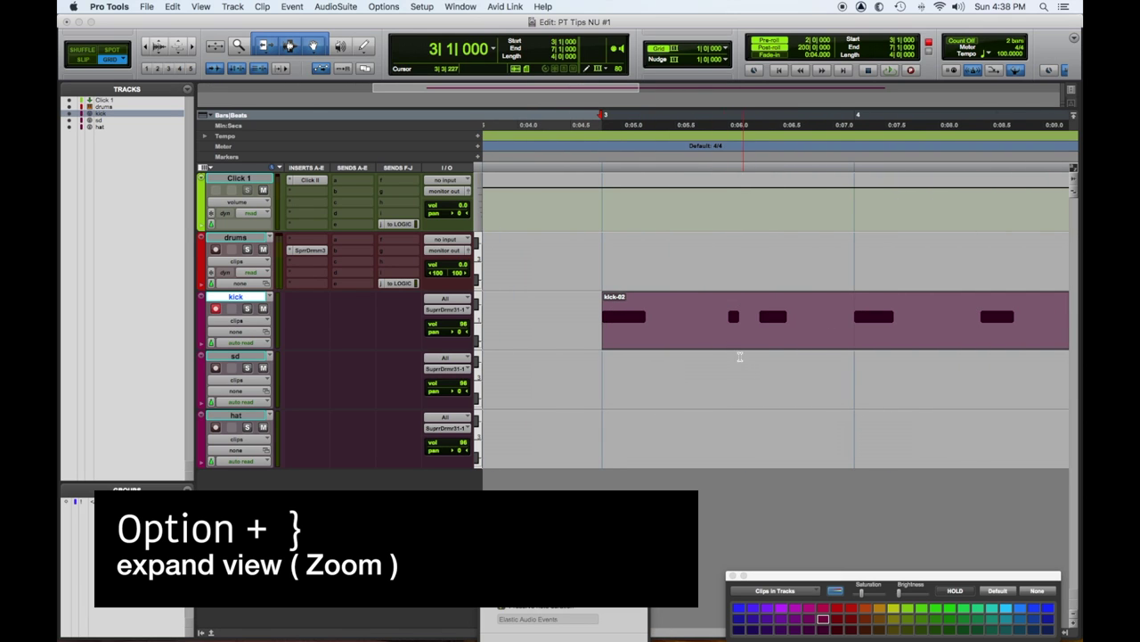
{"action": "key", "text": "alt+bracketleft"}
{"action": "key", "text": "alt+bracketleft"}
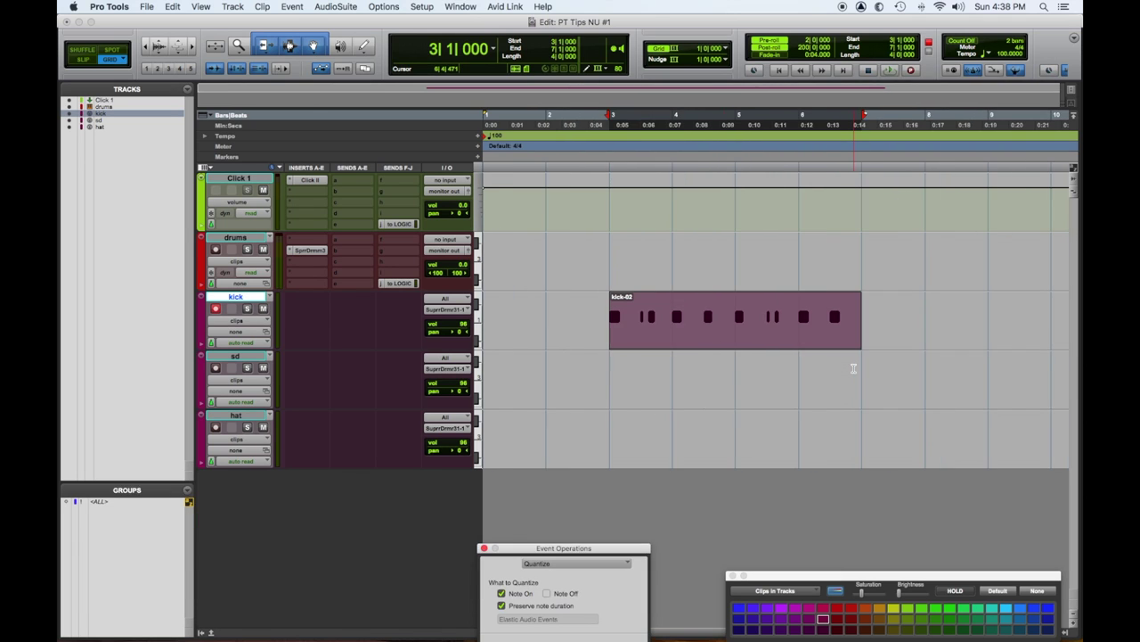
{"action": "key", "text": "alt+bracketright"}
{"action": "key", "text": "alt+bracketright"}
{"action": "key", "text": "alt+bracketright"}
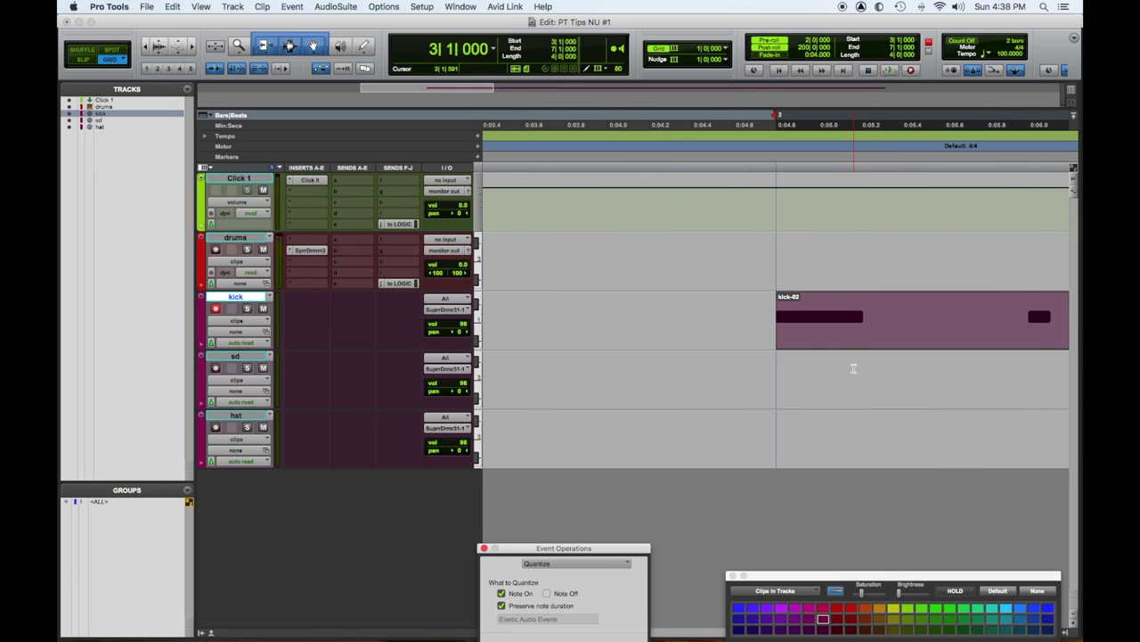
{"action": "scroll", "coordinate": [854, 368], "scroll_direction": "right", "scroll_amount": 5}
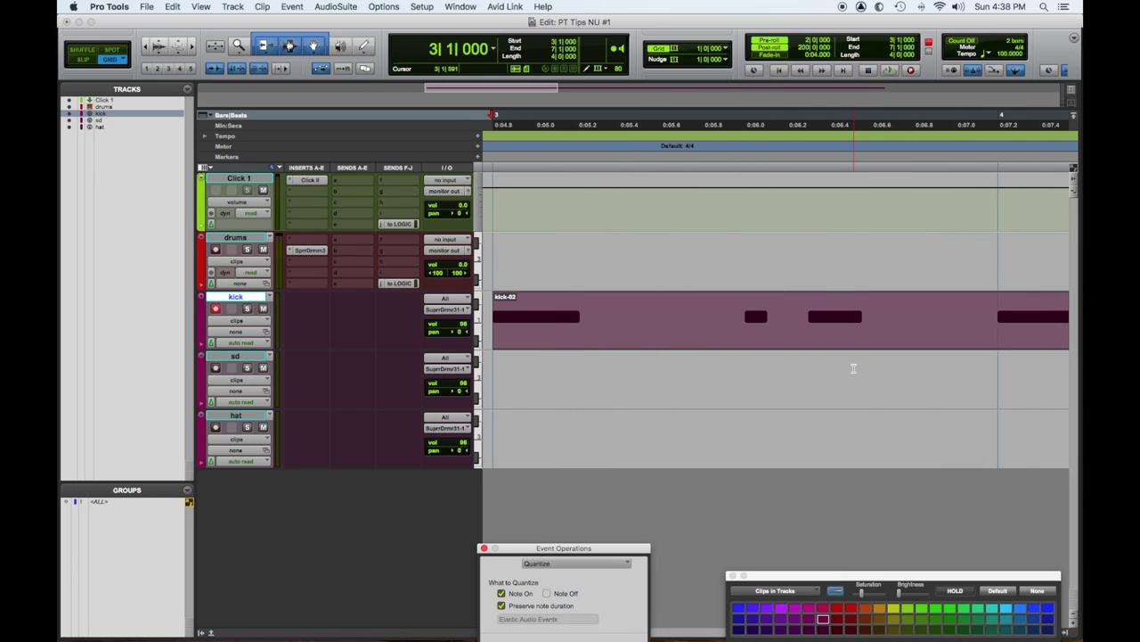
{"action": "key", "text": "alt+bracketleft"}
{"action": "key", "text": "alt+bracketleft"}
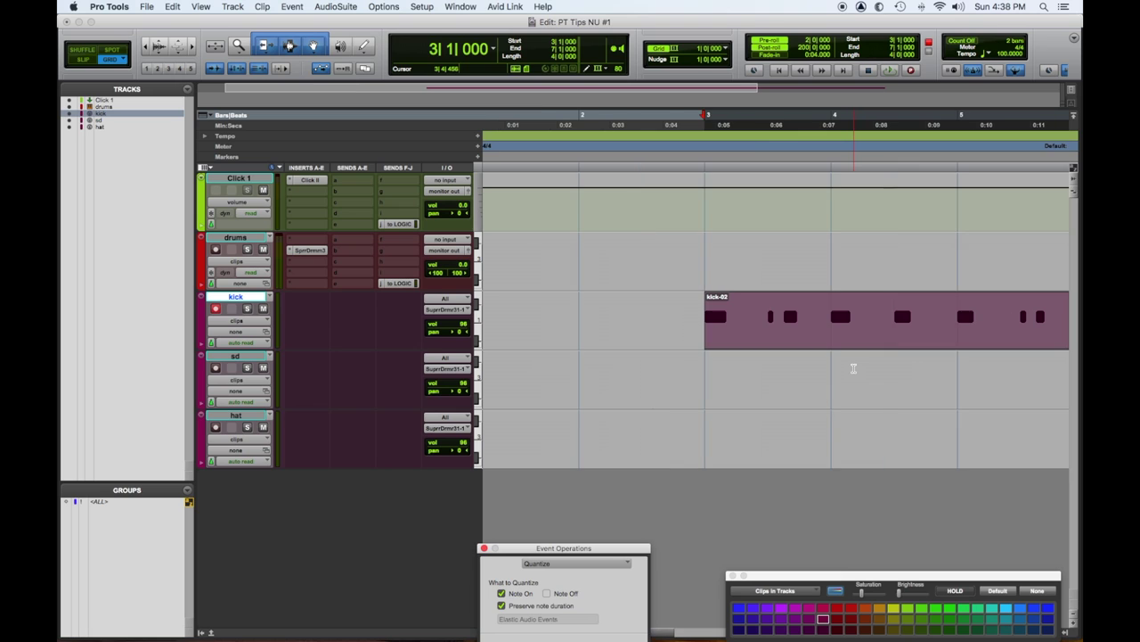
{"action": "key", "text": "space"}
{"action": "scroll", "coordinate": [659, 355], "scroll_direction": "right", "scroll_amount": 3}
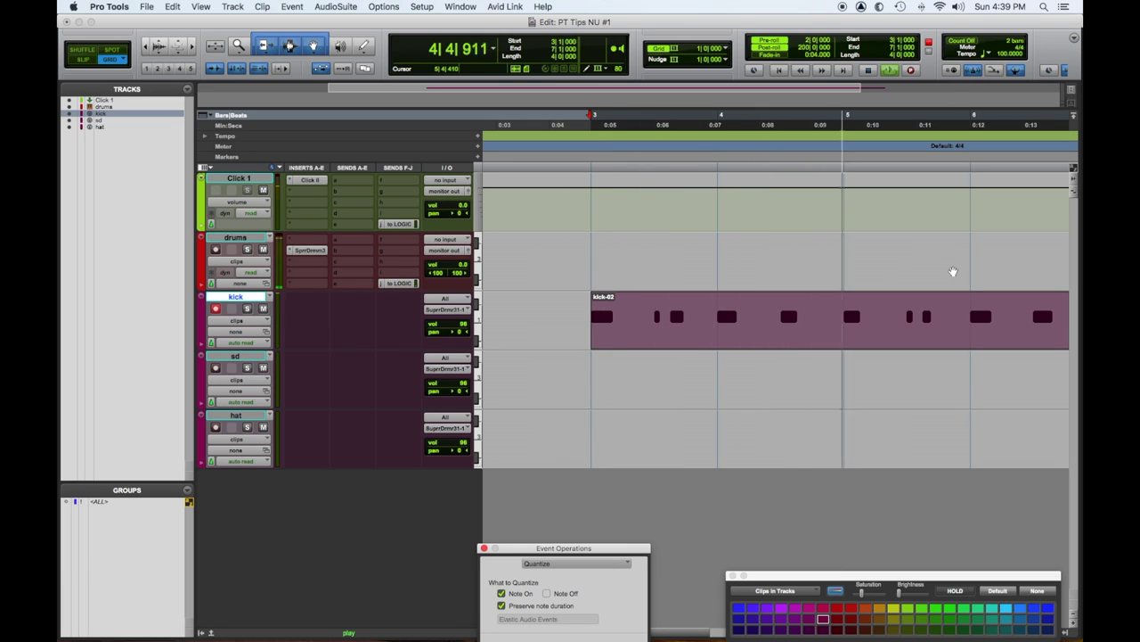
{"action": "key", "text": "shift+r"}
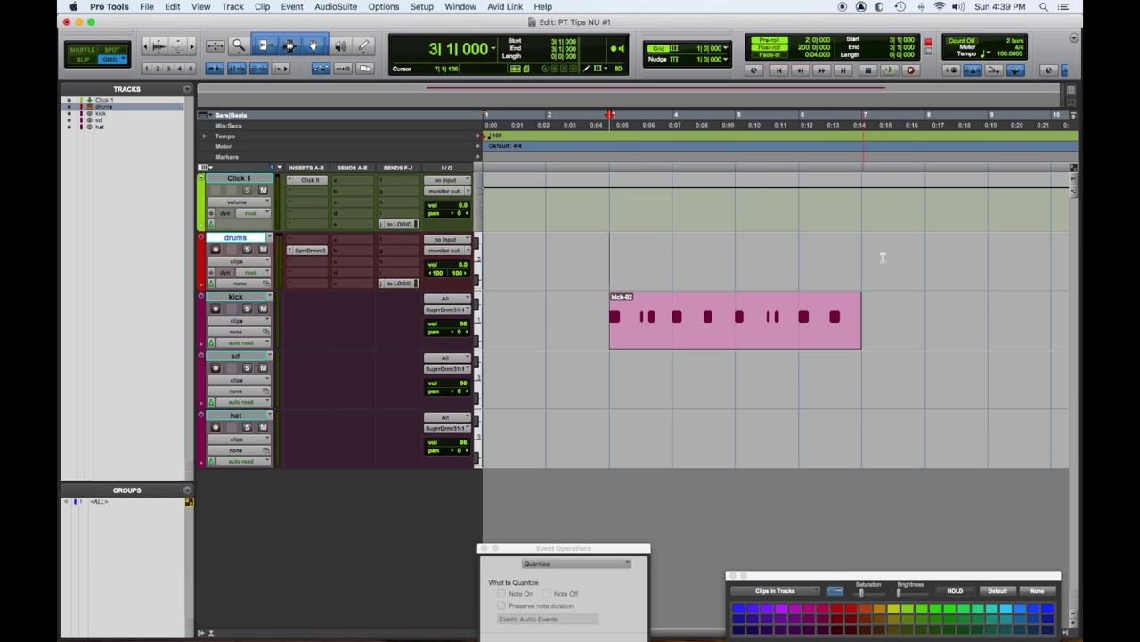
- Select the kick-02 clip across bars 3–7 and start the next recording pass
{"action": "left_click", "coordinate": [767, 332]}
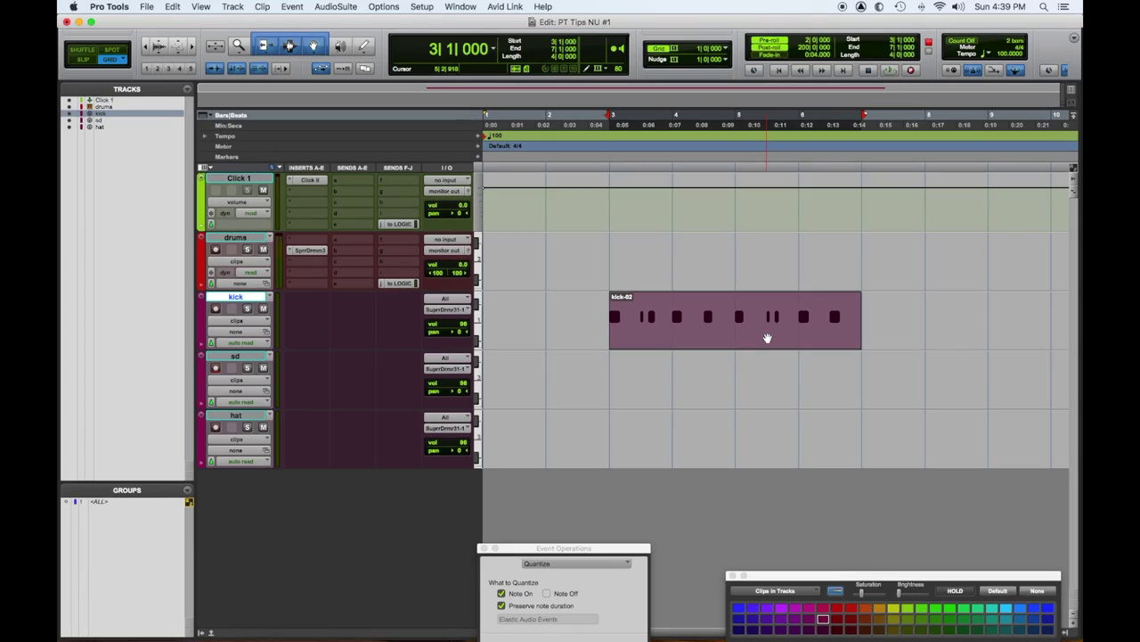
{"action": "key", "text": "space"}
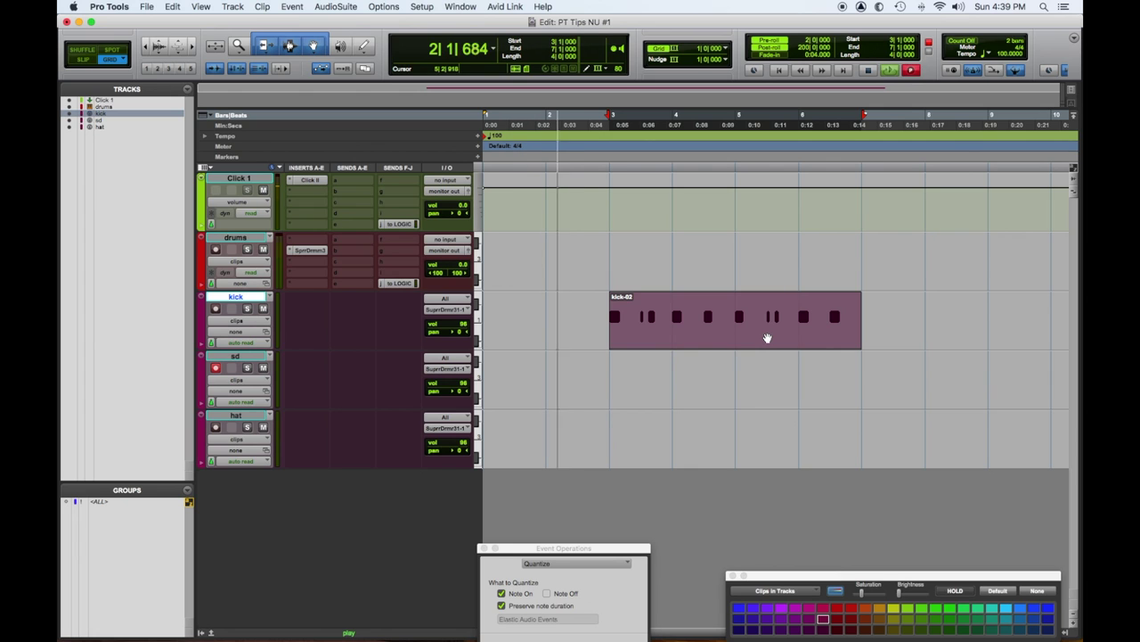
- Record the snare part on the sd track and select the new sd-03 clip
{"action": "key", "text": "super+space"}
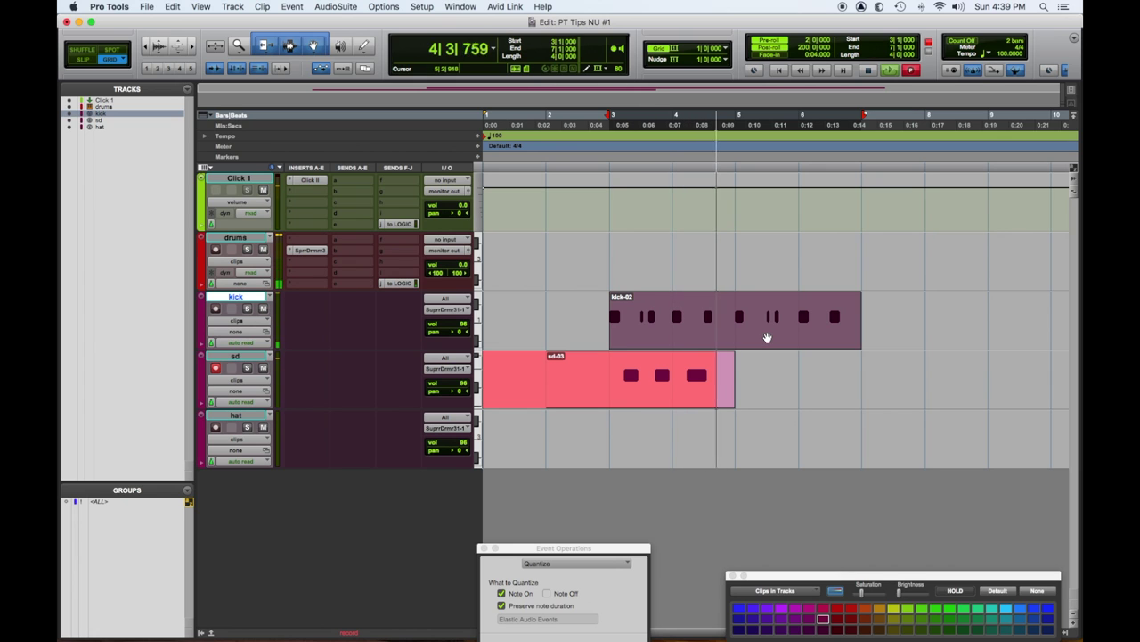
{"action": "key", "text": "space"}
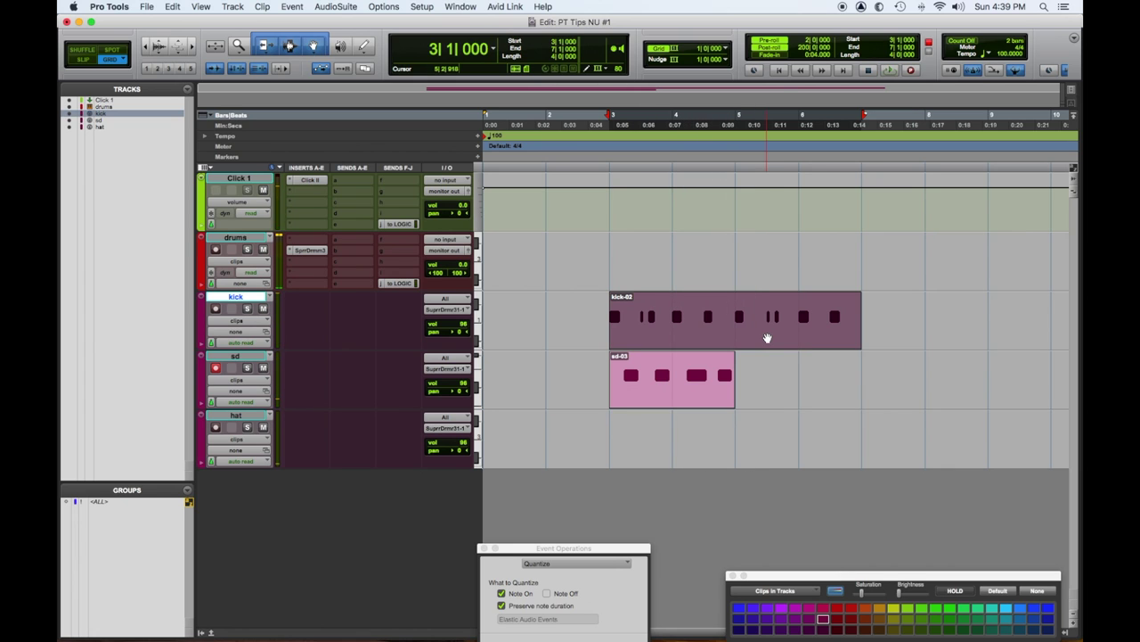
{"action": "left_click", "coordinate": [686, 400]}
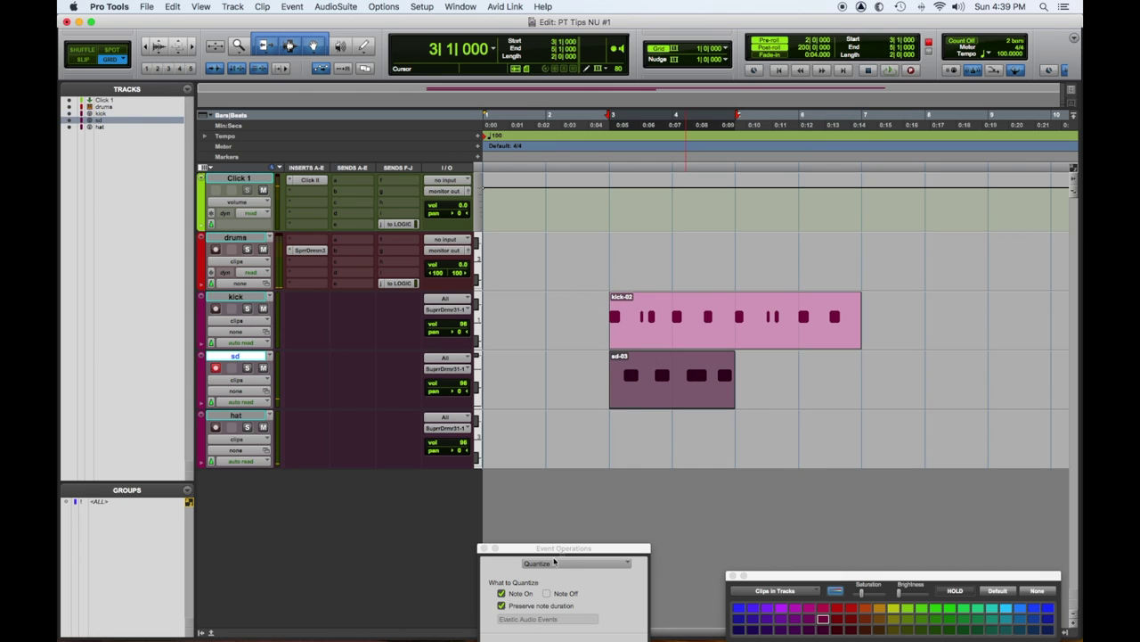
- Set the Quantize Grid to 1/4 note and play back the drum parts
{"action": "left_click_drag", "start_coordinate": [562, 546], "coordinate": [486, 310]}
{"action": "left_click", "coordinate": [469, 417]}
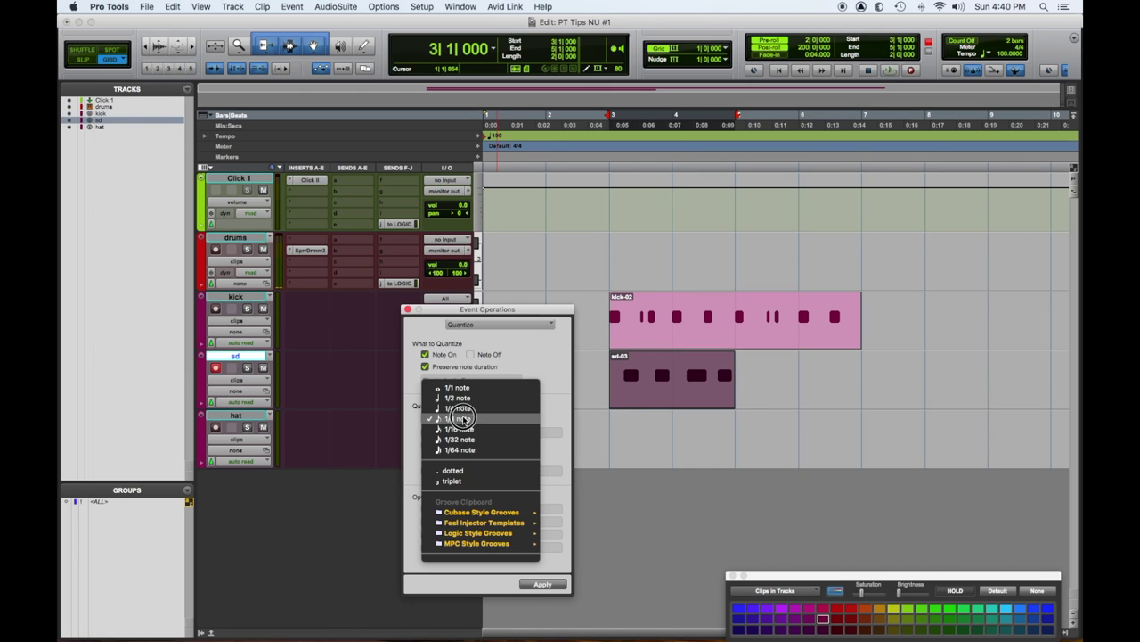
{"action": "left_click", "coordinate": [467, 404]}
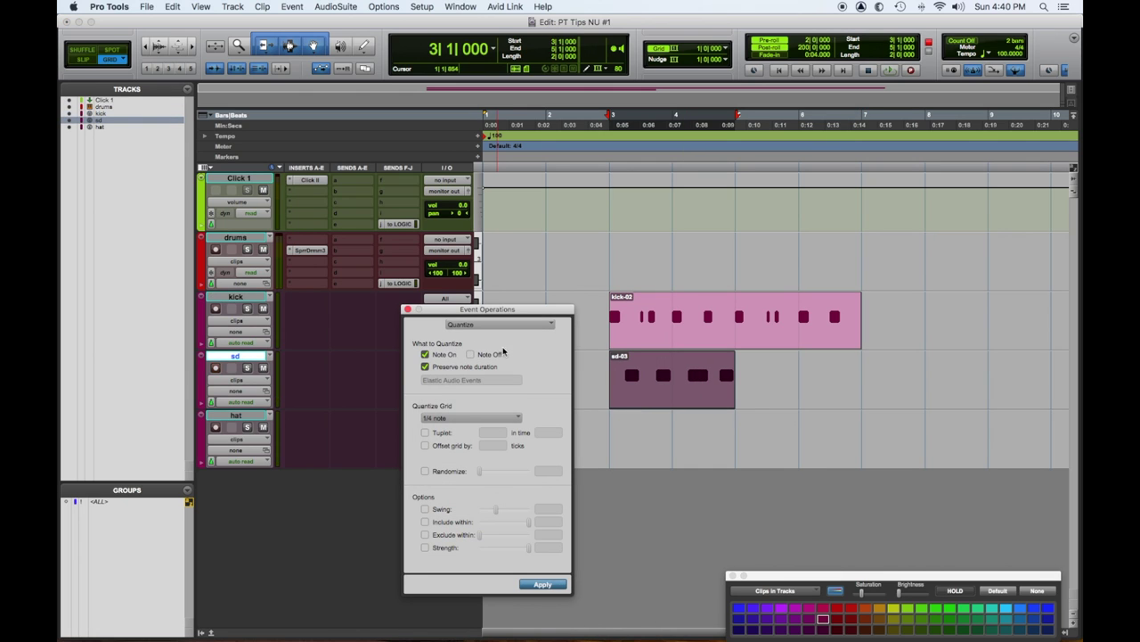
{"action": "left_click_drag", "start_coordinate": [514, 311], "coordinate": [575, 511]}
{"action": "key", "text": "space"}
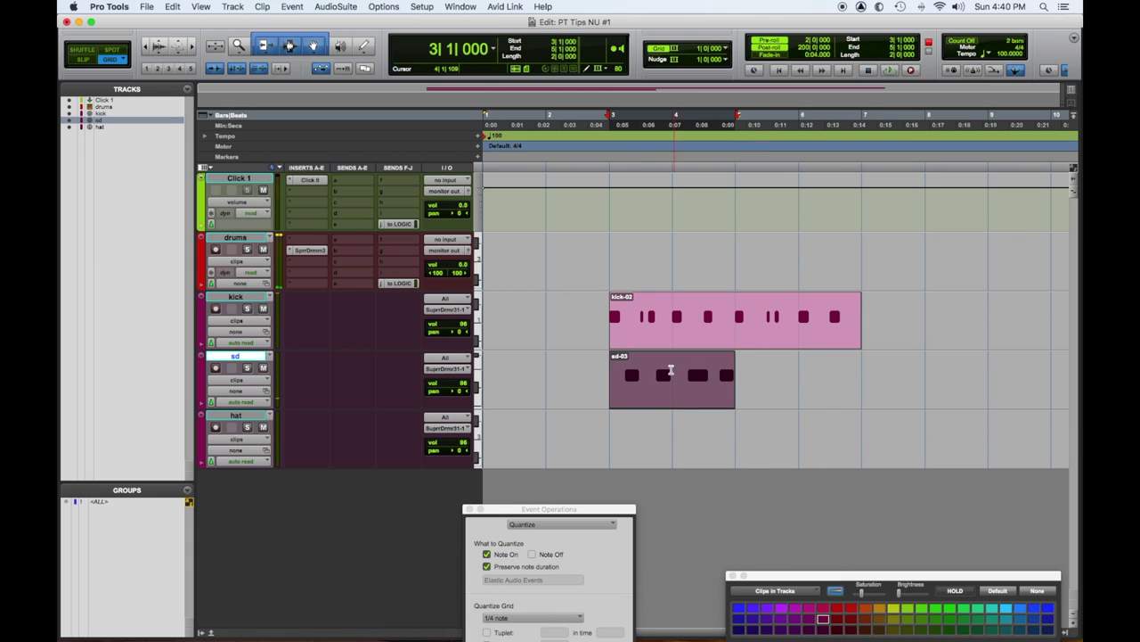
- Delete bars 4–6 of sd-03, leaving a one-bar snare clip at bar 3
{"action": "left_click_drag", "start_coordinate": [671, 370], "coordinate": [771, 377]}
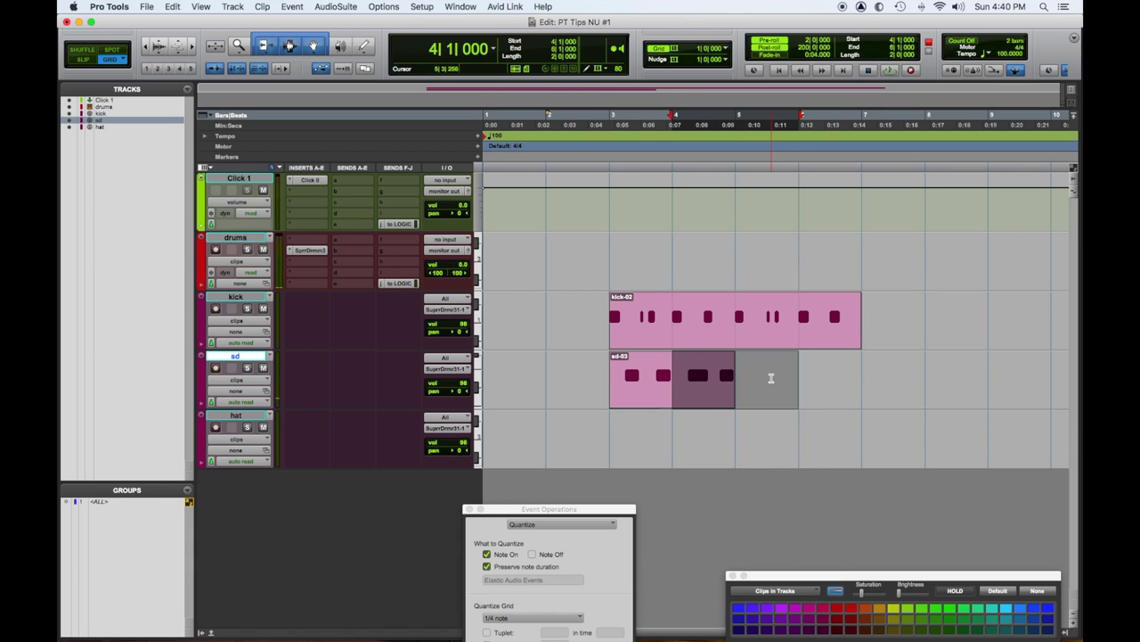
{"action": "key", "text": "Delete"}
{"action": "left_click", "coordinate": [642, 394]}
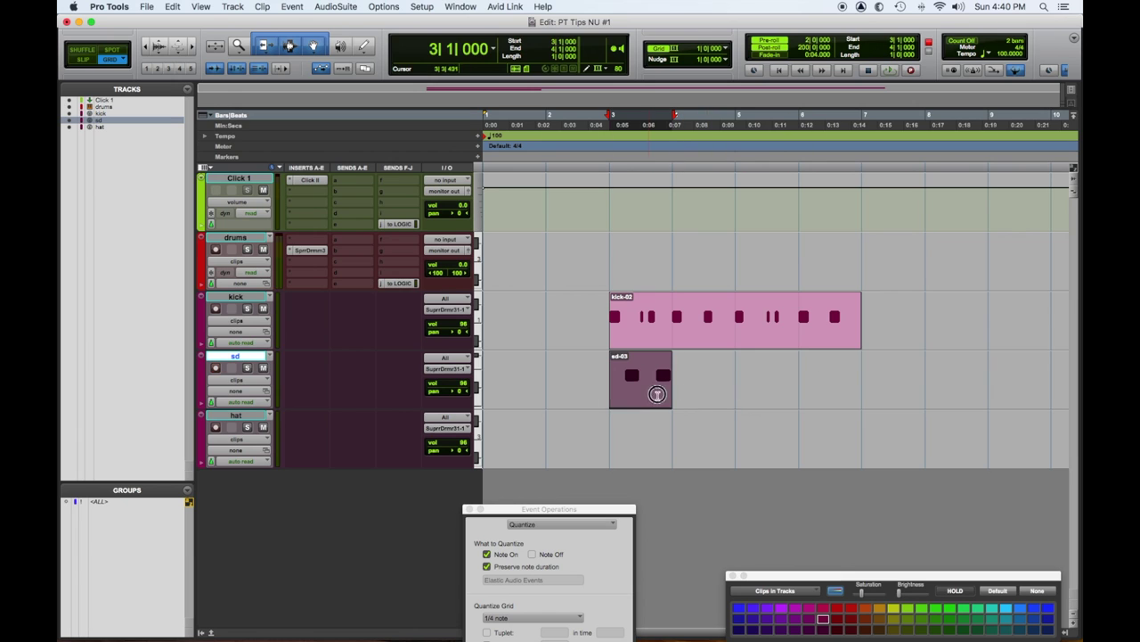
{"action": "key", "text": "super+d"}
{"action": "key", "text": "super+d"}
{"action": "key", "text": "super+z"}
{"action": "key", "text": "super+z"}
- Repeat the one-bar snare clip three times so copies fill bars 3 through 6
{"action": "left_click", "coordinate": [684, 366]}
{"action": "key", "text": "super+v"}
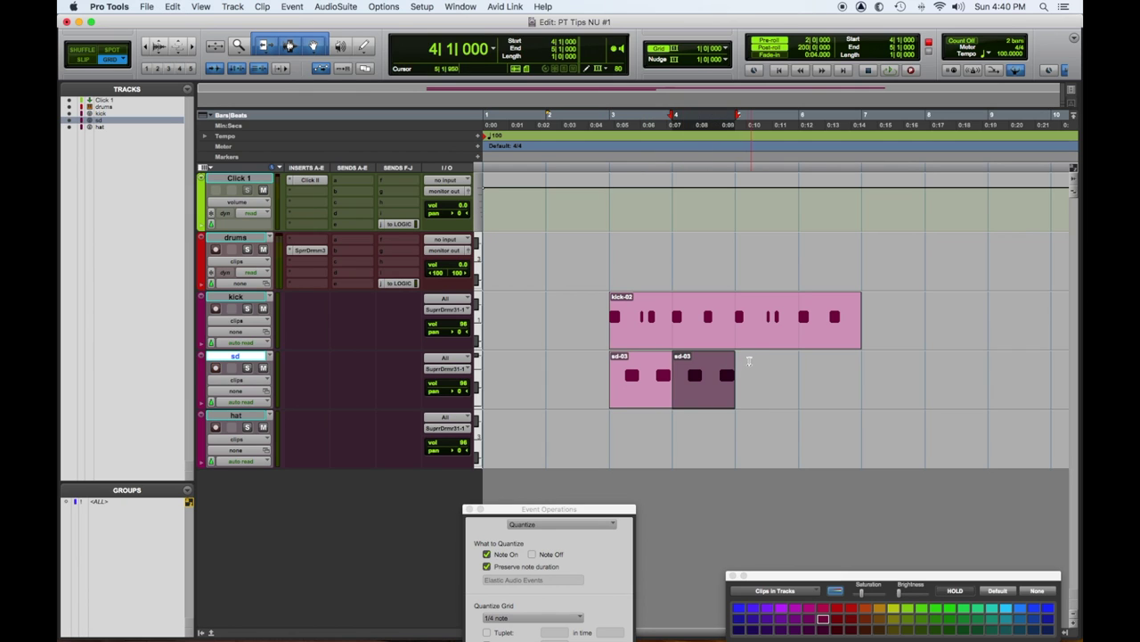
{"action": "left_click", "coordinate": [747, 362]}
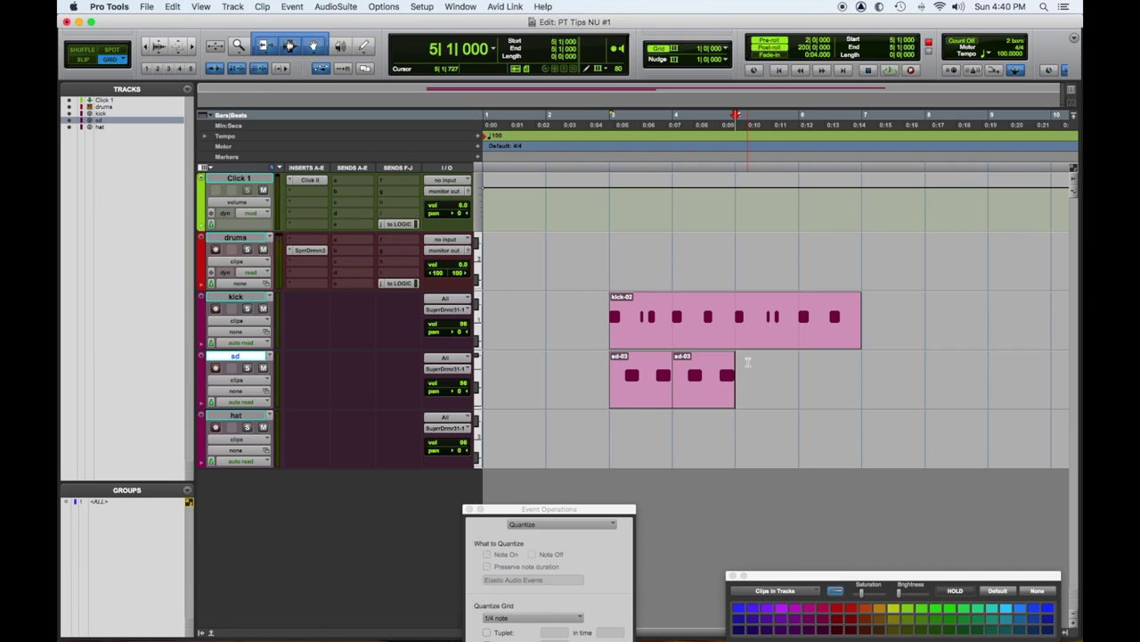
{"action": "key", "text": "super+z"}
{"action": "left_click", "coordinate": [649, 398]}
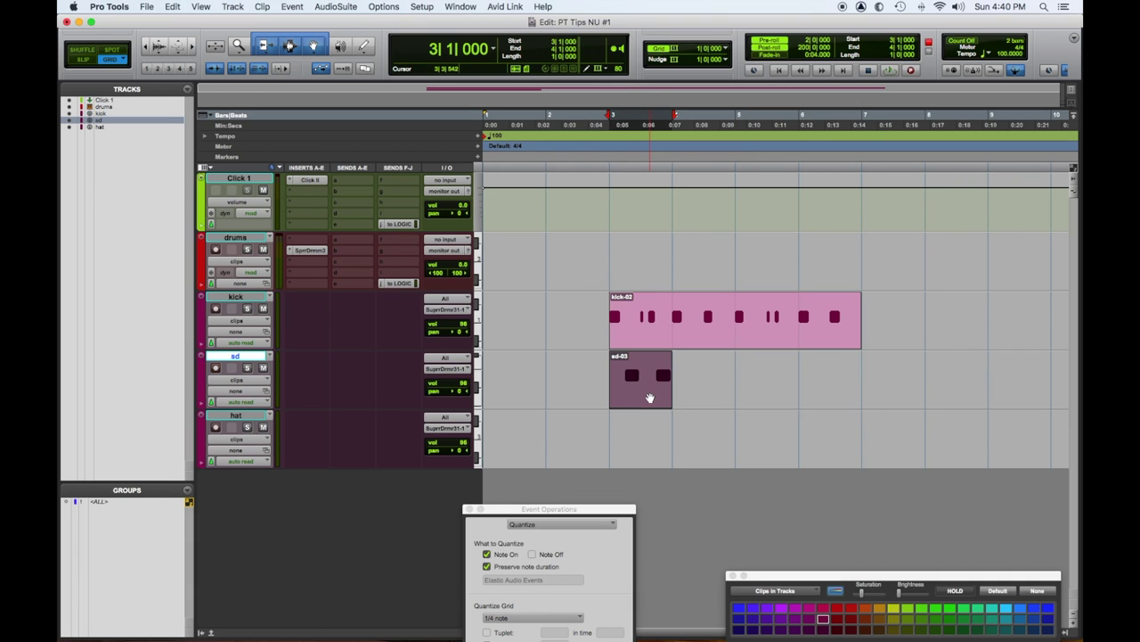
{"action": "key", "text": "alt+r"}
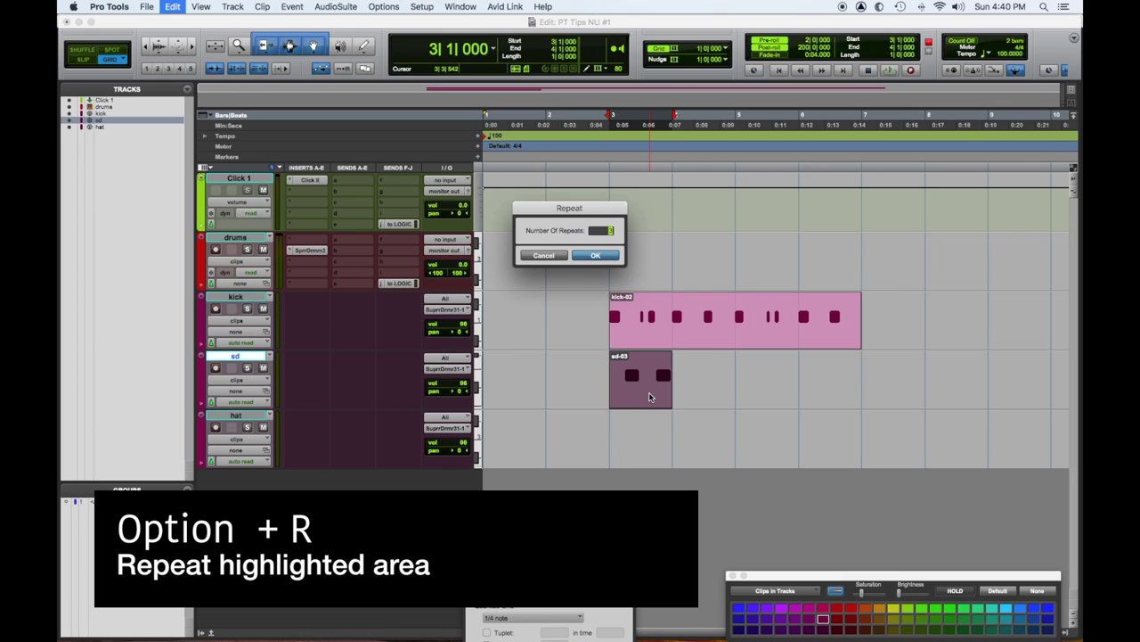
{"action": "key", "text": "Return"}
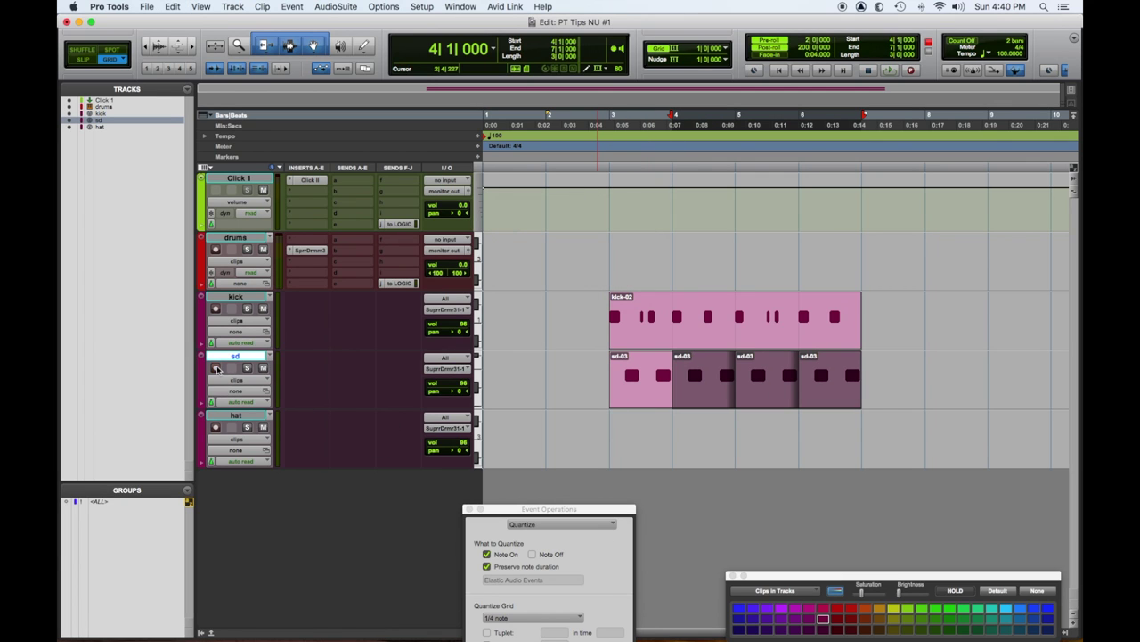
- Record the hi-hat part on the hat track and select the resulting hat-07 clip
{"action": "mouse_move", "coordinate": [577, 504]}
{"action": "left_mouse_down"}
{"action": "mouse_move", "coordinate": [565, 505]}
{"action": "mouse_move", "coordinate": [569, 520]}
{"action": "left_mouse_up"}
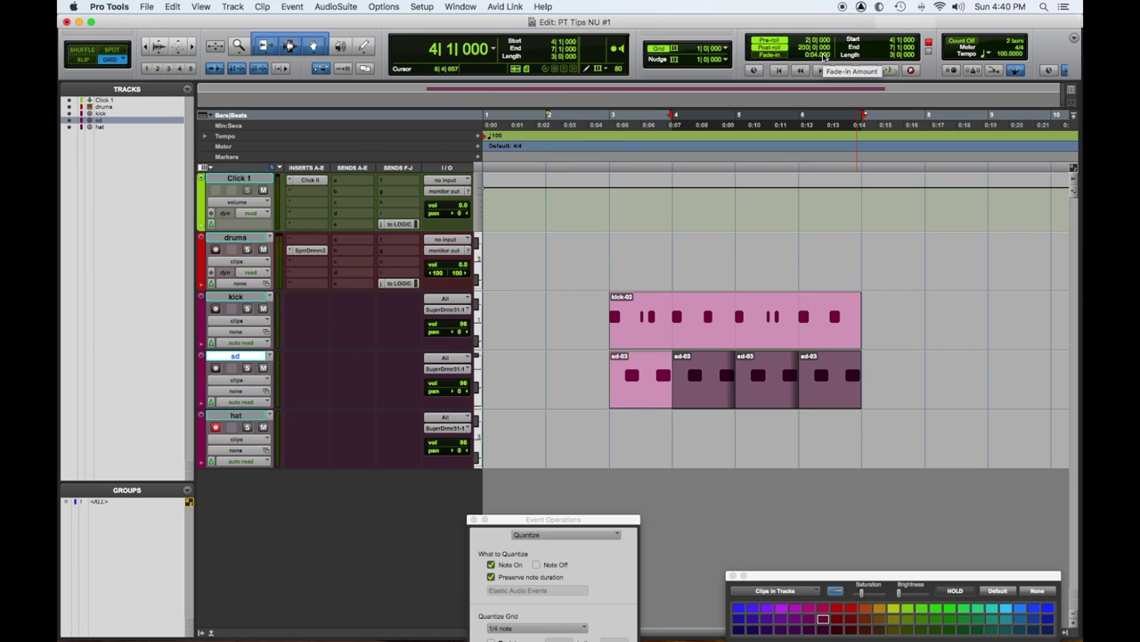
{"action": "key", "text": "space"}
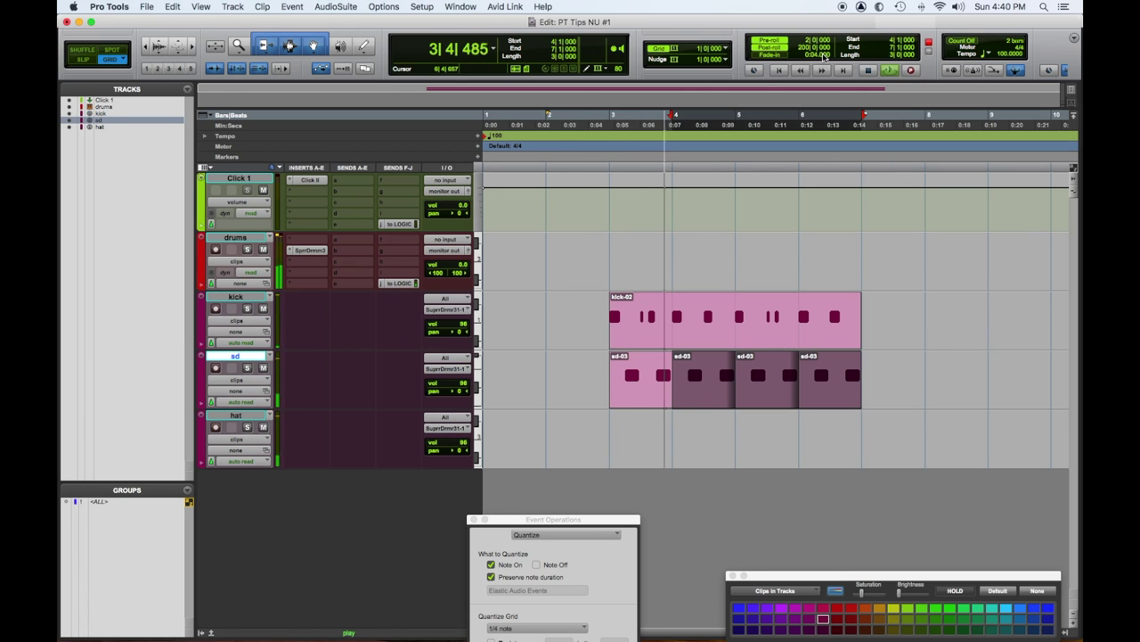
{"action": "key", "text": "super+space"}
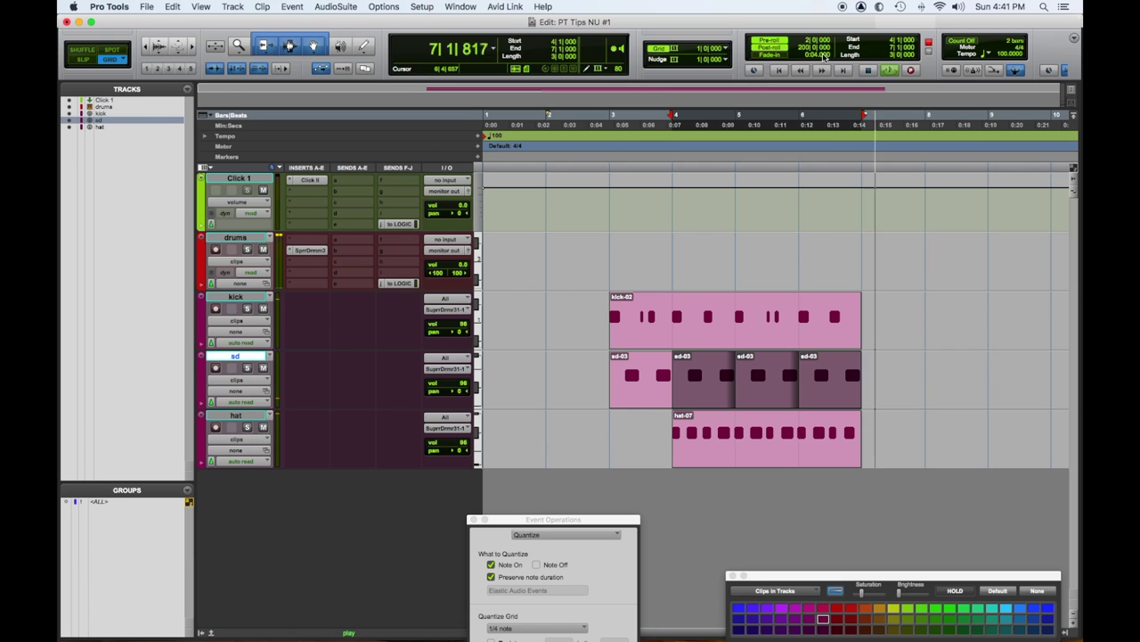
{"action": "key", "text": "space"}
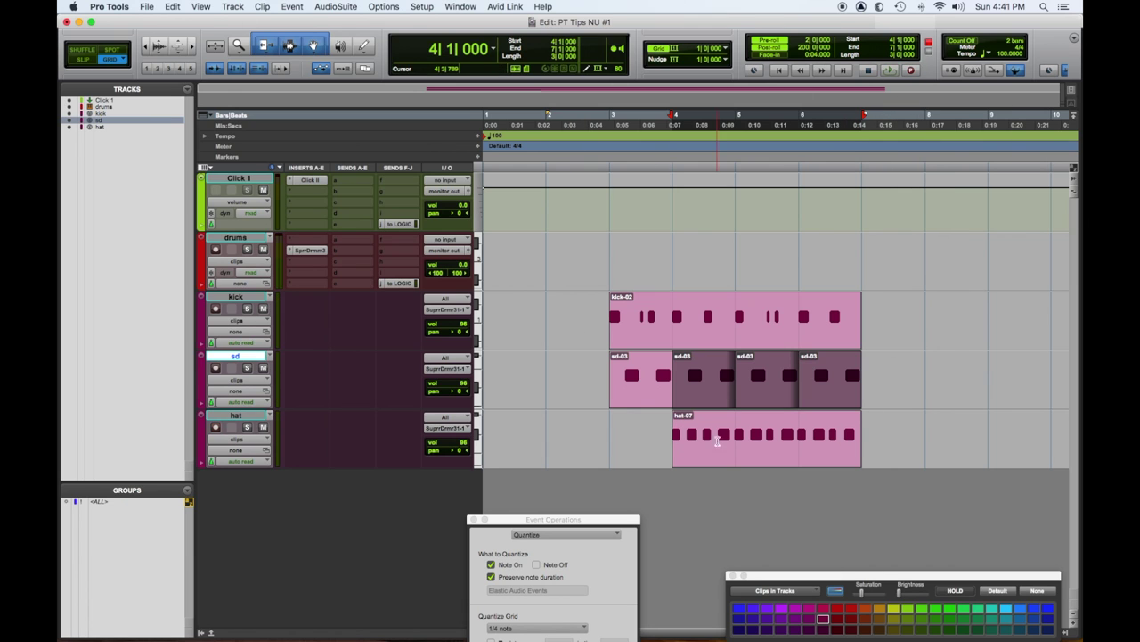
{"action": "left_click", "coordinate": [720, 460]}
- Select bar 5 of hat-07 and separate it into its own clip, hat-09
{"action": "left_click_drag", "start_coordinate": [544, 521], "coordinate": [554, 282]}
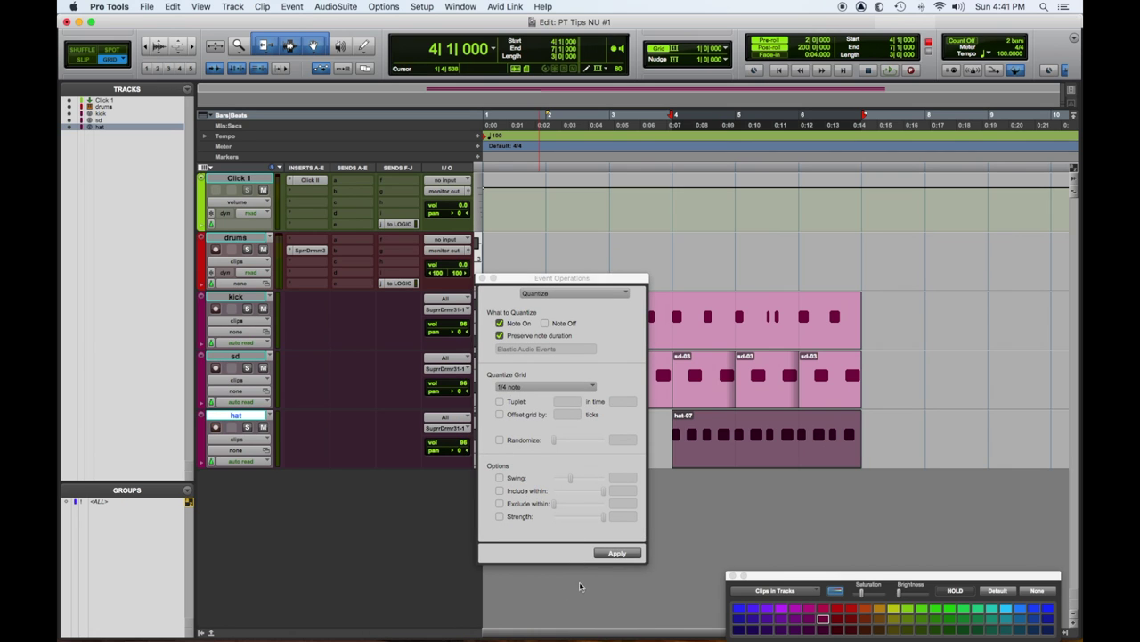
{"action": "left_click_drag", "start_coordinate": [553, 278], "coordinate": [528, 335]}
{"action": "left_click_drag", "start_coordinate": [736, 427], "coordinate": [792, 428]}
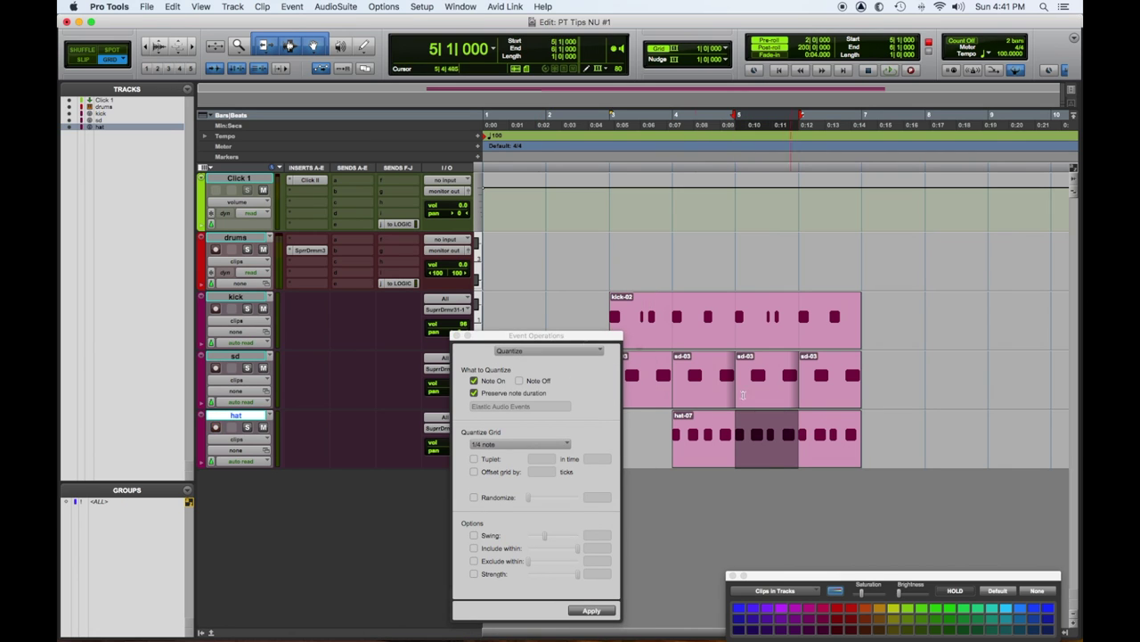
{"action": "left_click_drag", "start_coordinate": [554, 338], "coordinate": [404, 477]}
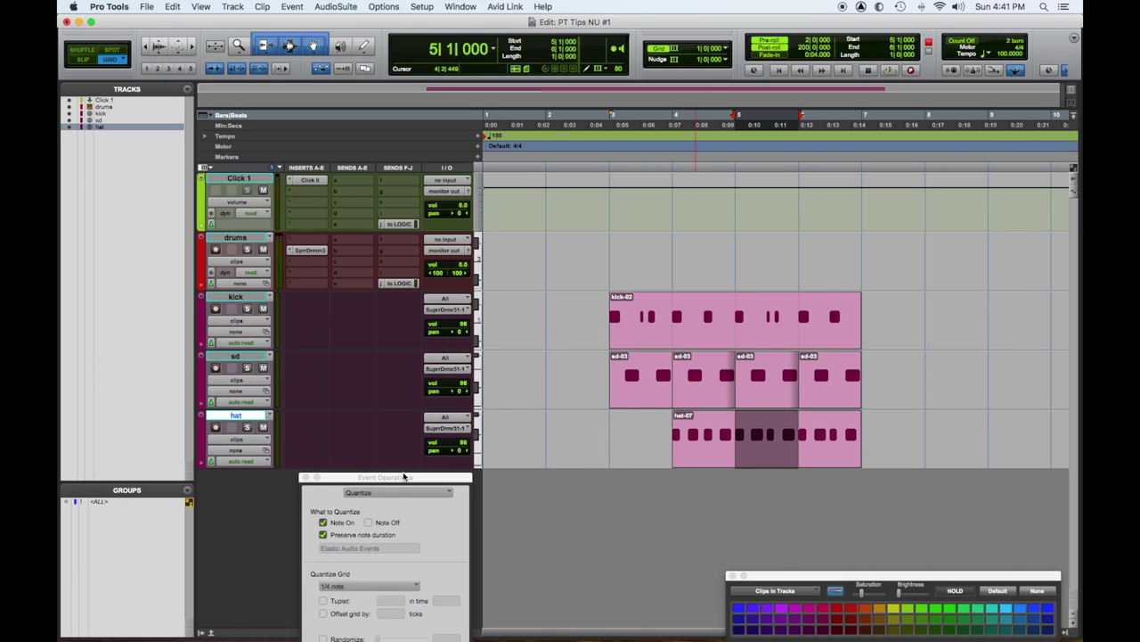
{"action": "key", "text": "super+e"}
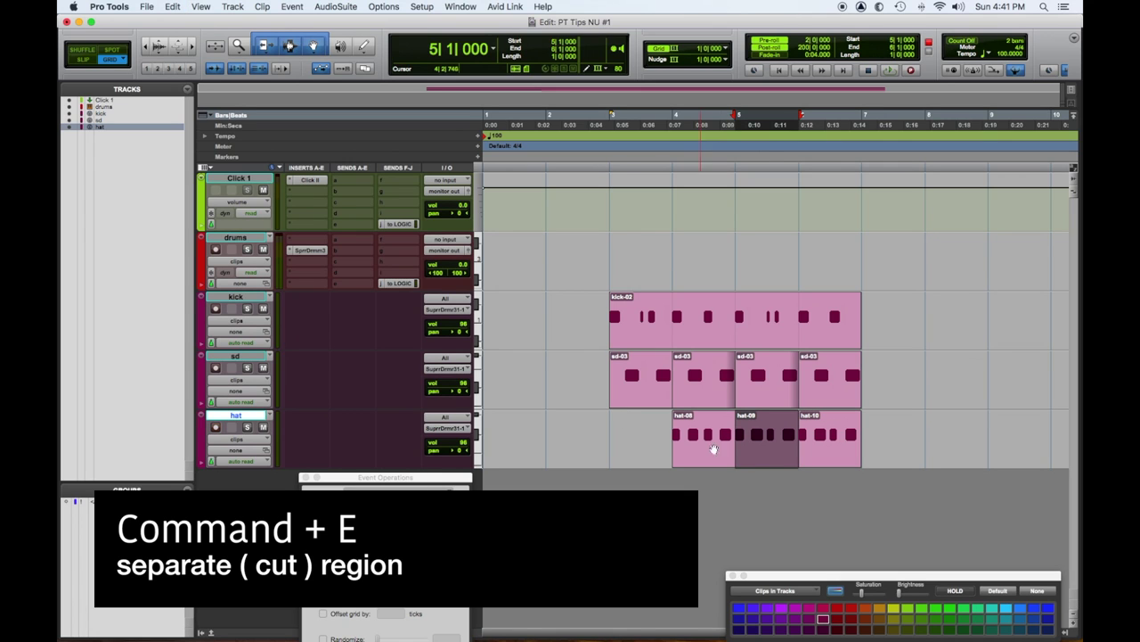
- Copy hat-09 to bar 3 and repeat it so copies fill bars 3 through 6
{"action": "left_click_drag", "start_coordinate": [768, 455], "coordinate": [639, 459]}
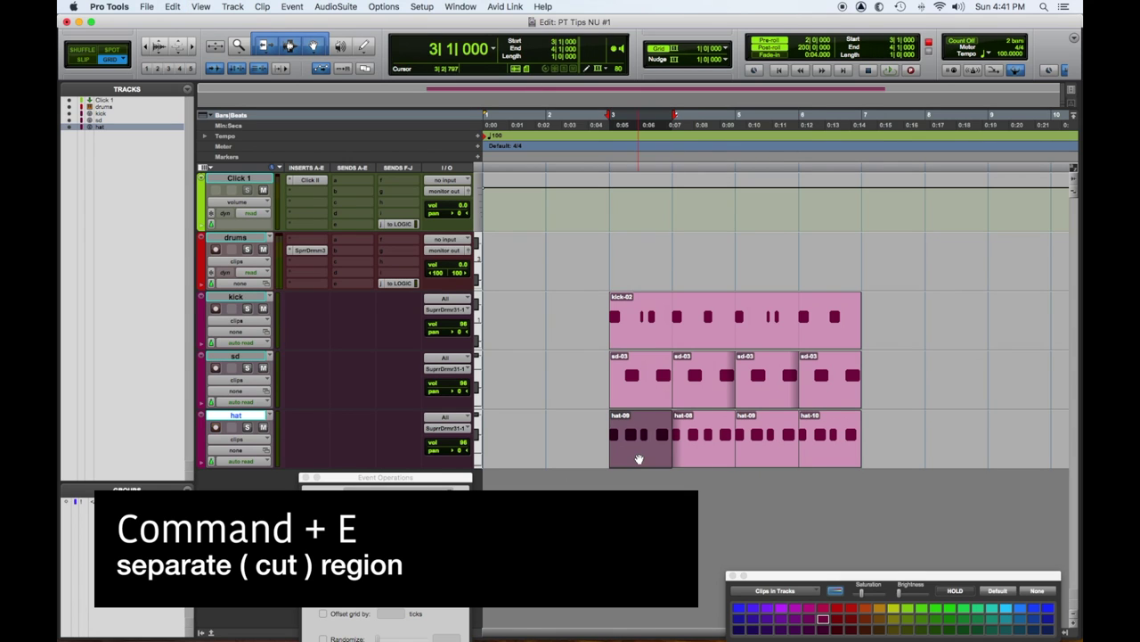
{"action": "key", "text": "alt+r"}
{"action": "key", "text": "Return"}
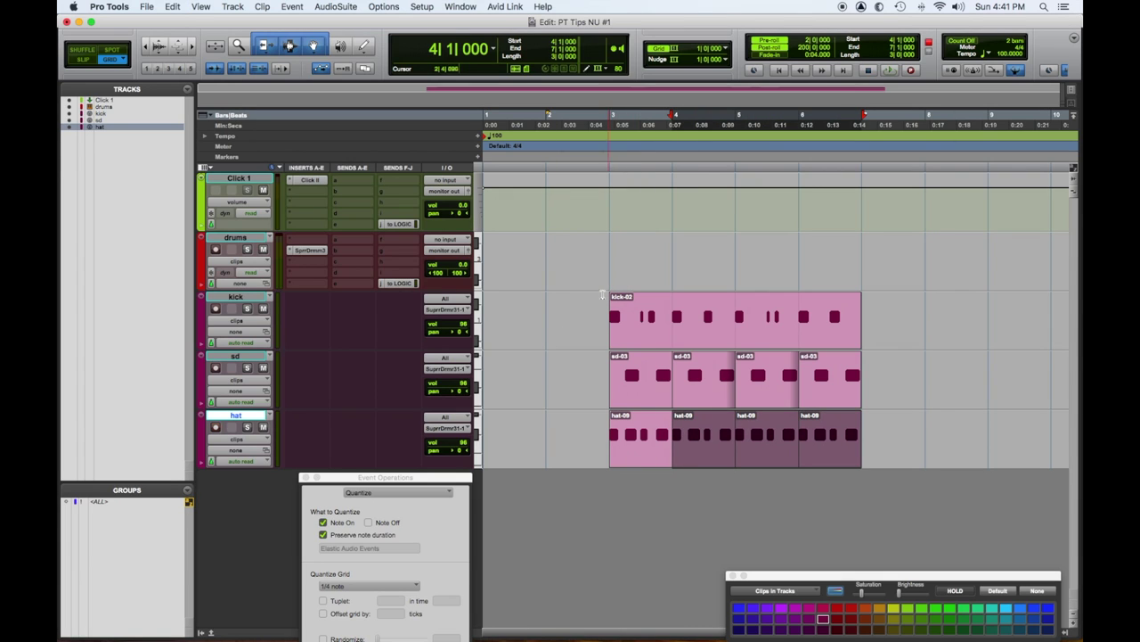
{"action": "left_click", "coordinate": [603, 265]}
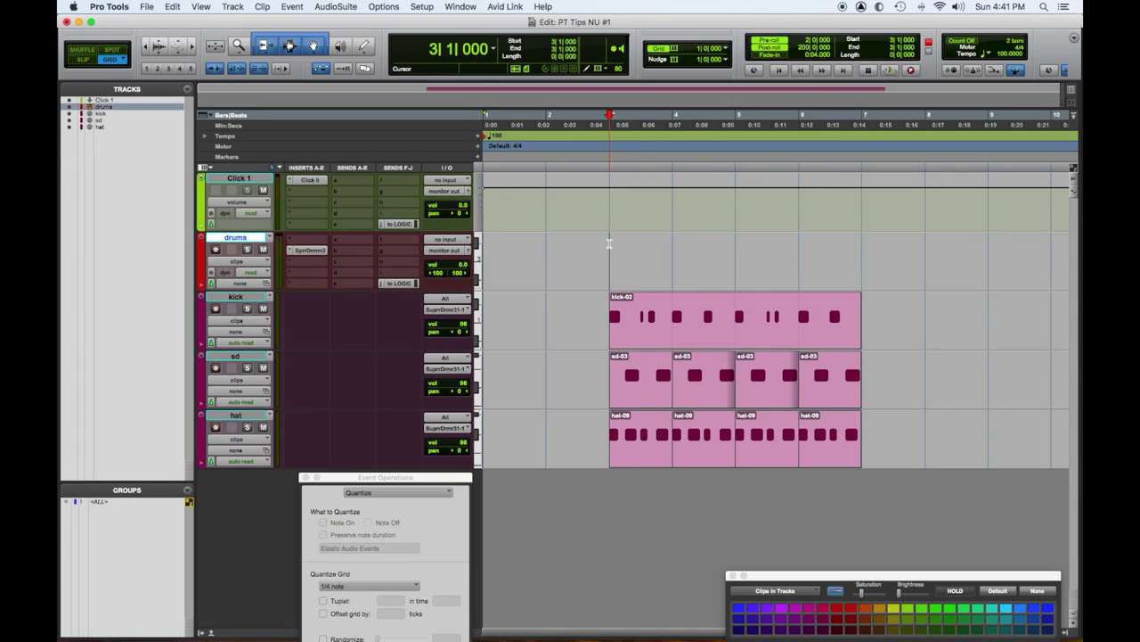